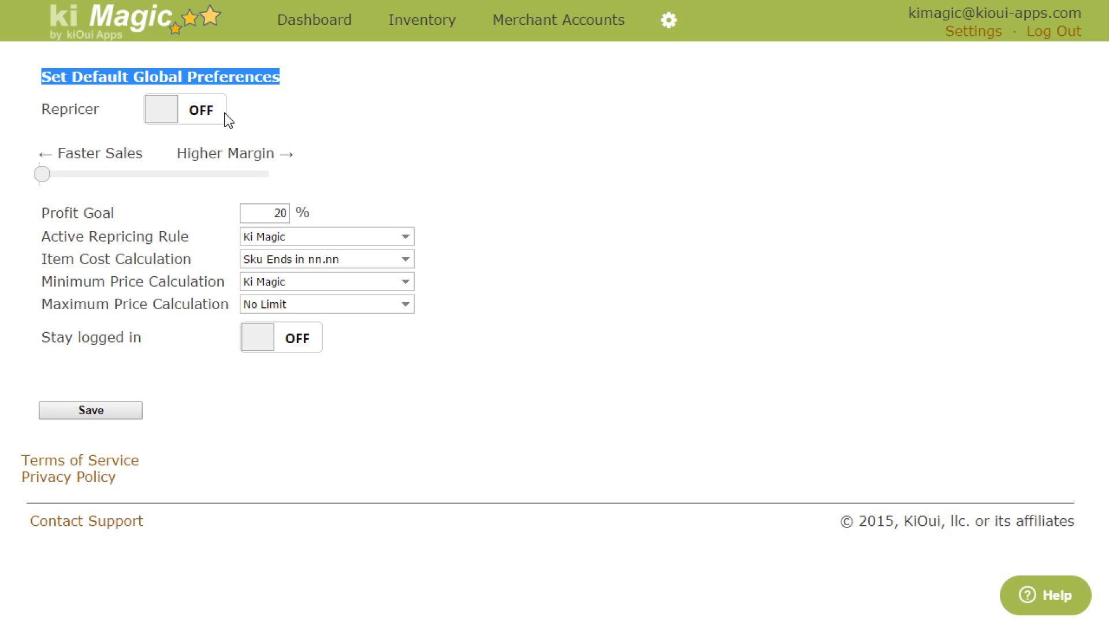
# Step: Switch the Repricer on and back off
pyautogui.click(157, 113)
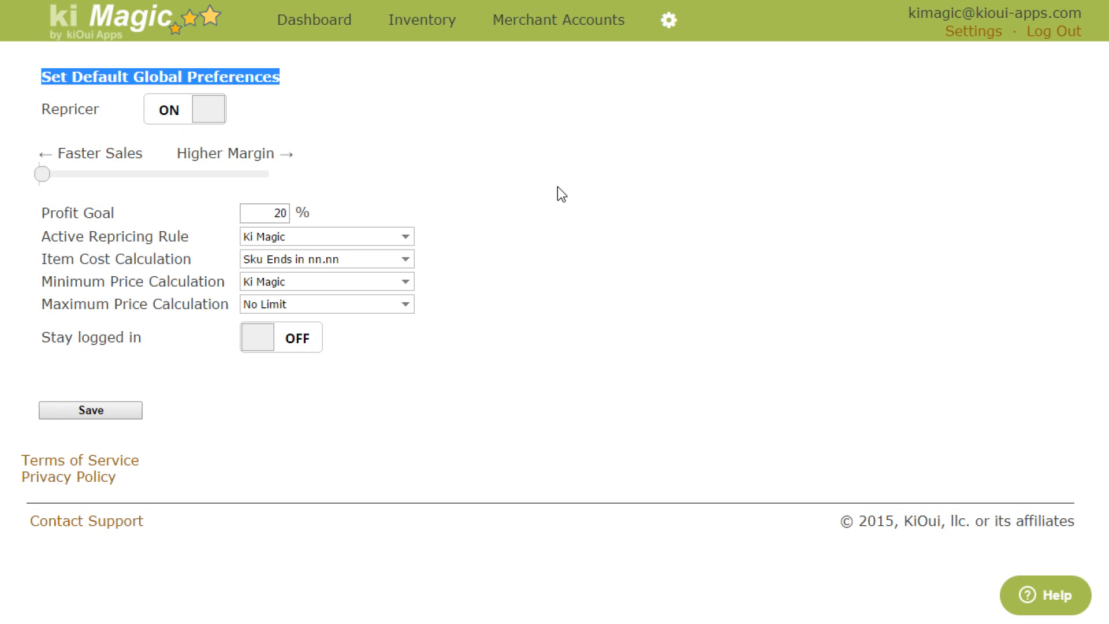
pyautogui.click(205, 109)
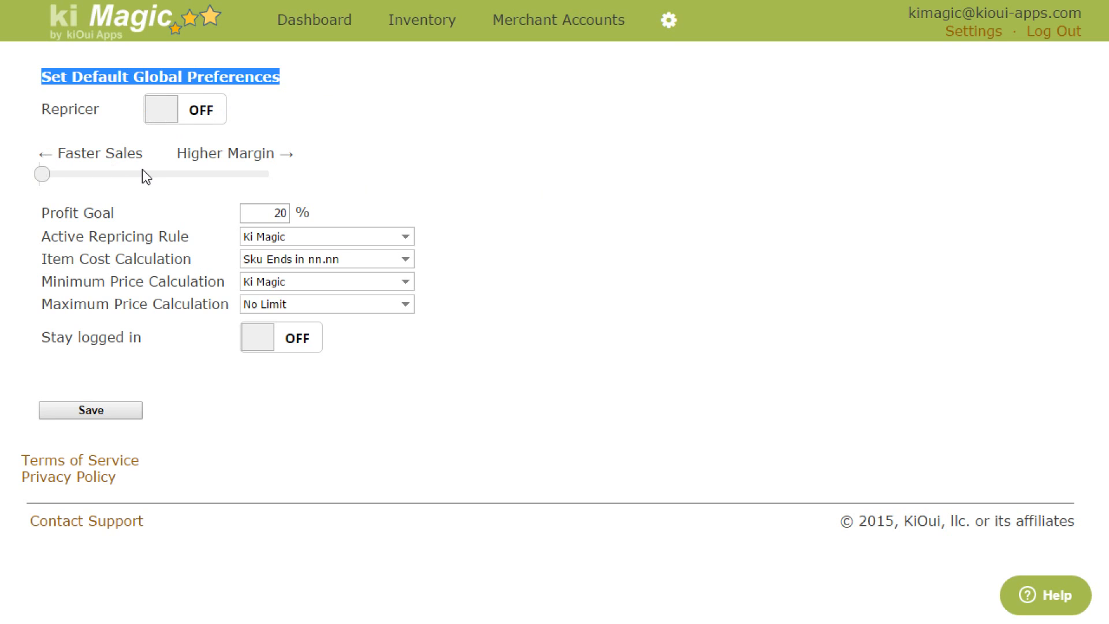
# Step: Move the pricing slider up to Higher Margin and return it fully to the Faster Sales end
pyautogui.moveTo(42, 174); pyautogui.dragTo(129, 181)
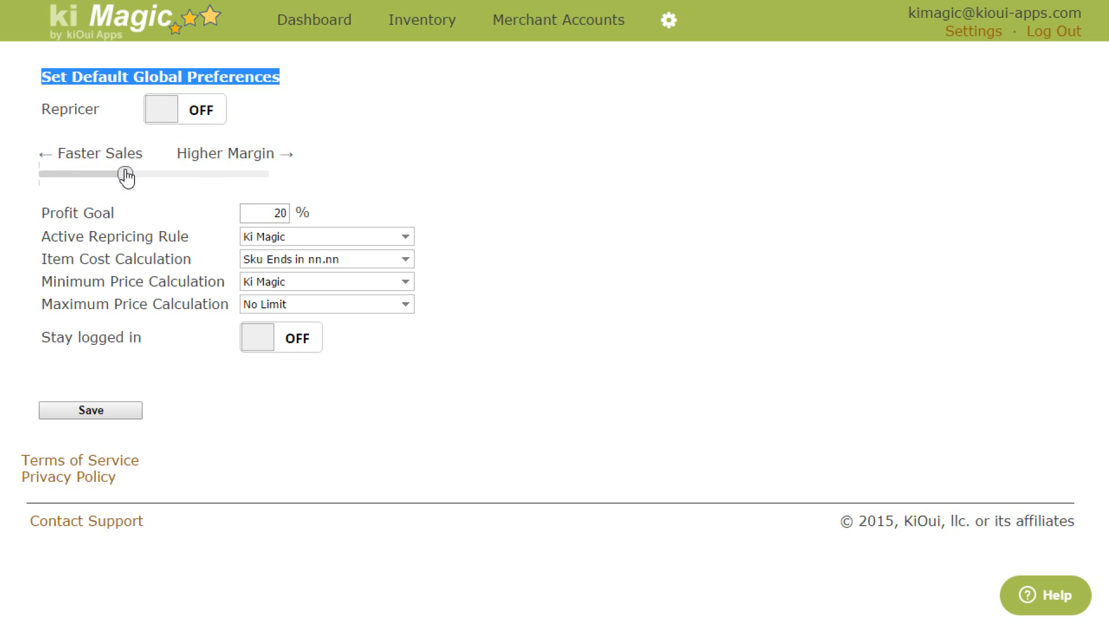
pyautogui.moveTo(127, 177); pyautogui.dragTo(284, 195)
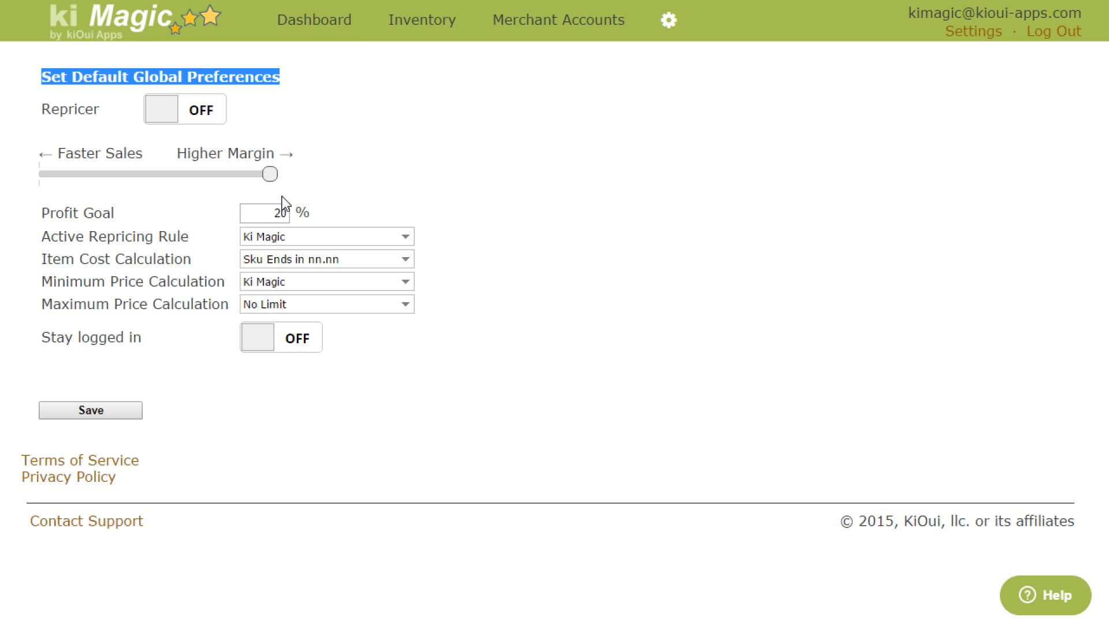
pyautogui.moveTo(268, 188); pyautogui.dragTo(30, 173)
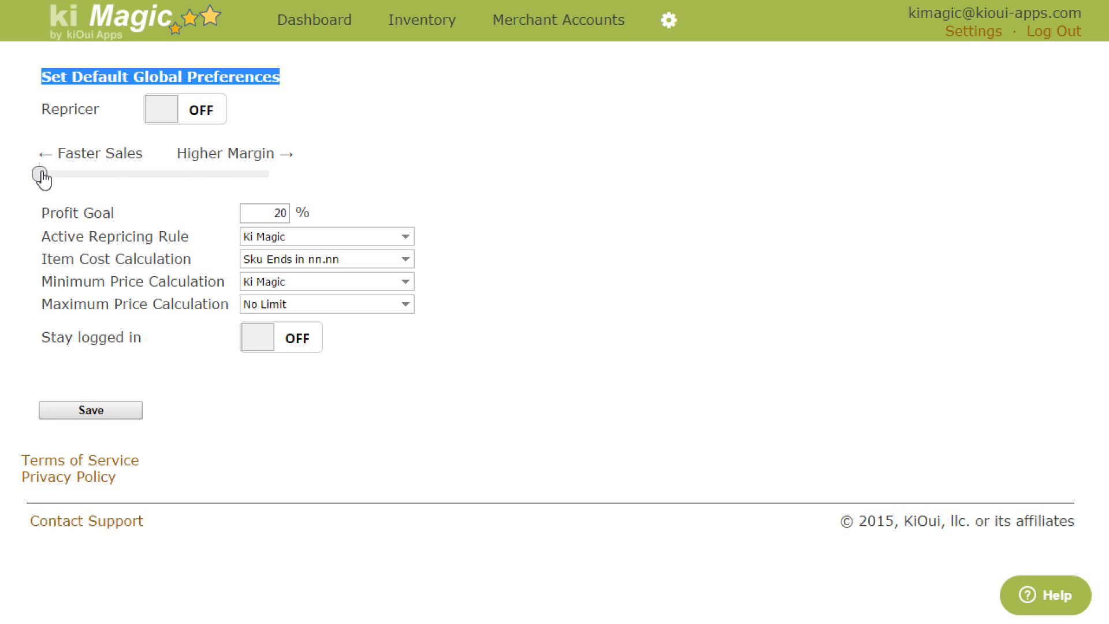
pyautogui.moveTo(41, 174); pyautogui.dragTo(80, 180)
pyautogui.moveTo(83, 181); pyautogui.dragTo(209, 184)
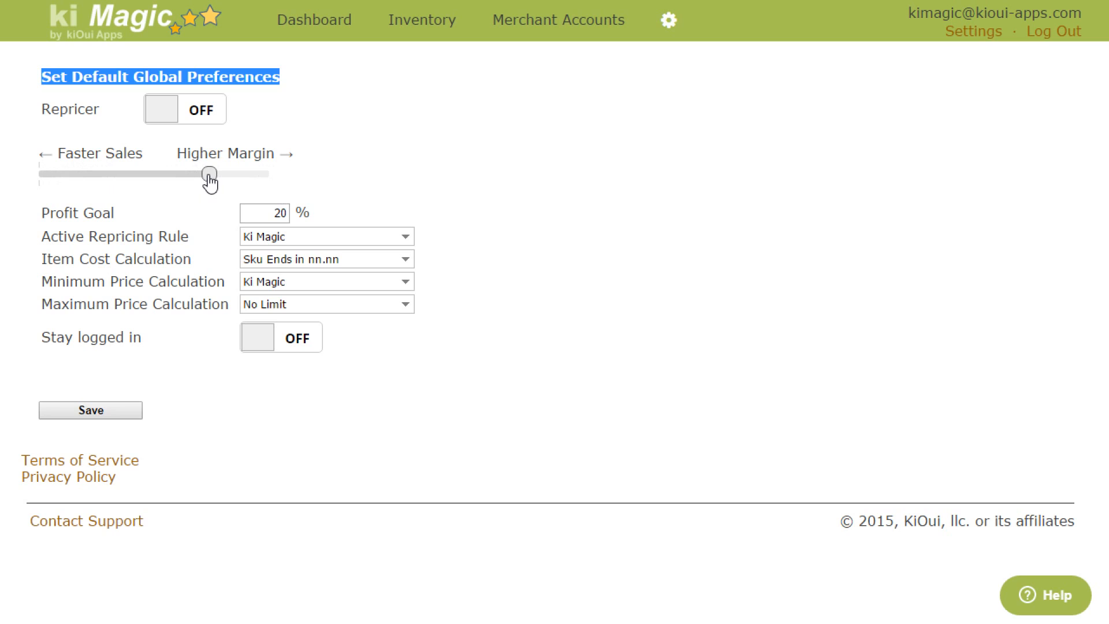
pyautogui.moveTo(209, 180); pyautogui.dragTo(42, 183)
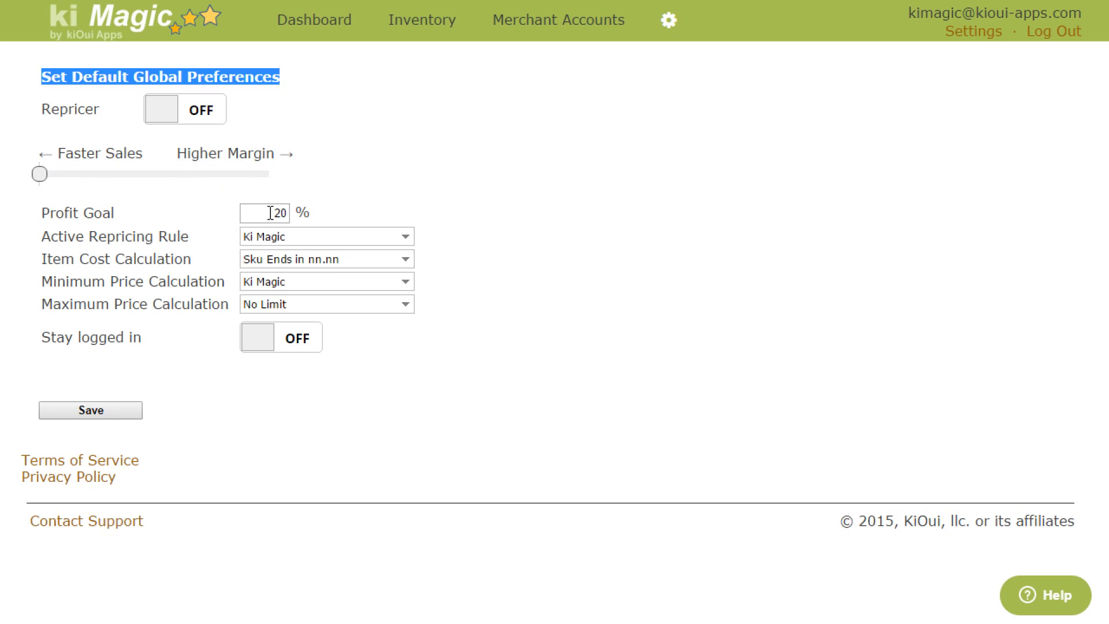
# Step: Set the Profit Goal to 100 percent
pyautogui.moveTo(270, 213); pyautogui.dragTo(296, 207)
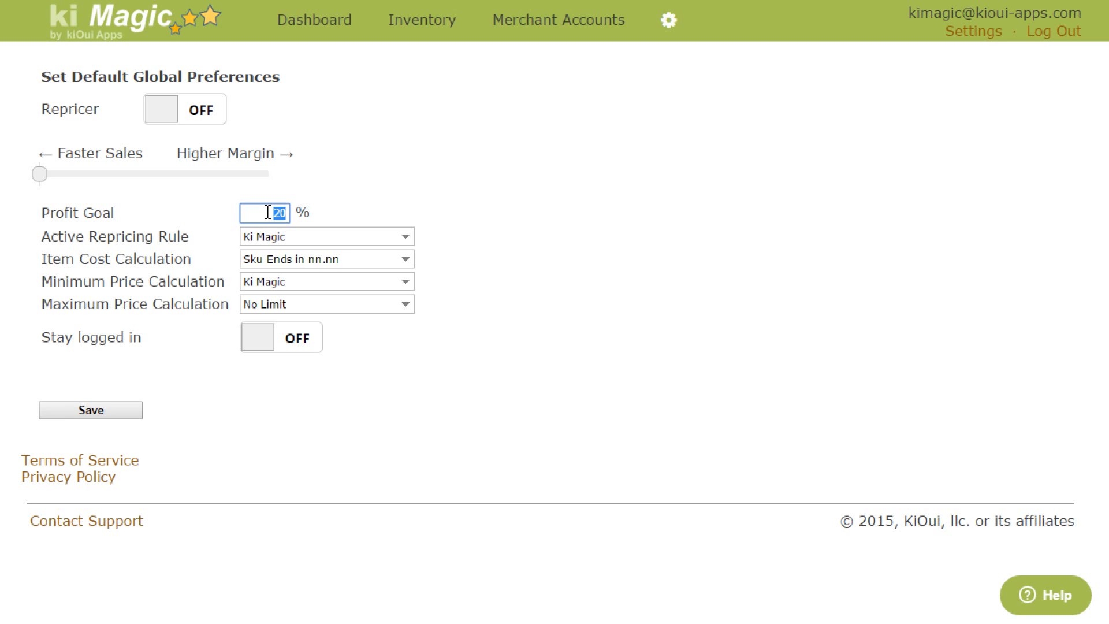
pyautogui.click(268, 212)
pyautogui.doubleClick(279, 212)
pyautogui.click(268, 214)
pyautogui.moveTo(270, 215); pyautogui.dragTo(299, 219)
pyautogui.write('100')
# Step: Set the Profit Goal to 20 percent
pyautogui.moveTo(257, 212); pyautogui.dragTo(353, 216)
pyautogui.write('20')
pyautogui.doubleClick(278, 212)
pyautogui.click(453, 223)
pyautogui.moveTo(60, 232); pyautogui.dragTo(148, 236)
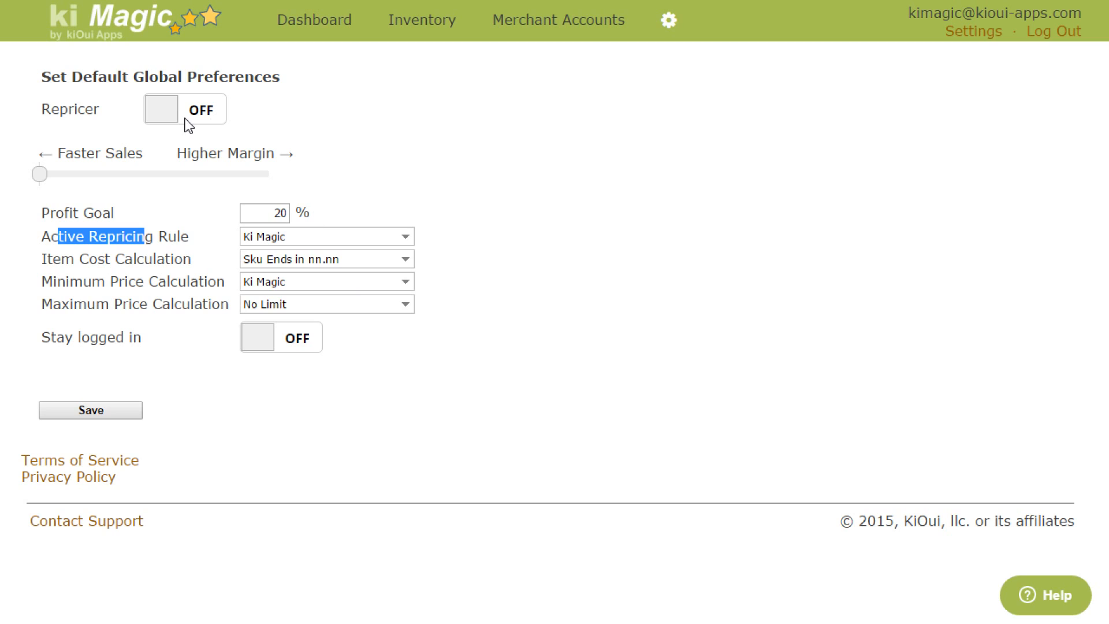
pyautogui.moveTo(87, 111); pyautogui.dragTo(38, 113)
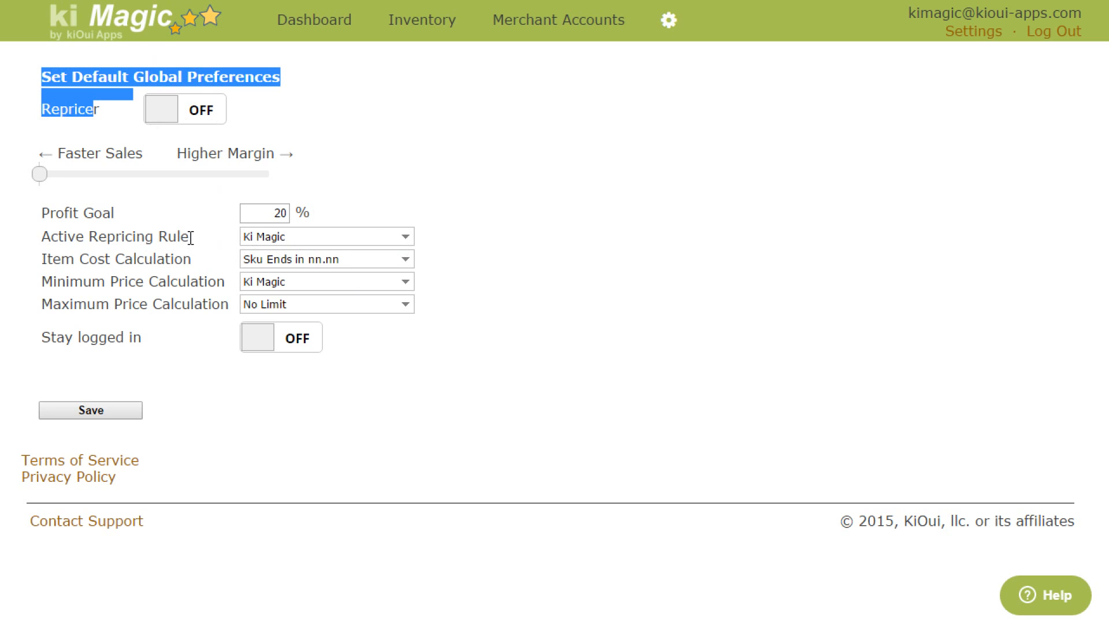
pyautogui.moveTo(191, 237); pyautogui.dragTo(155, 232)
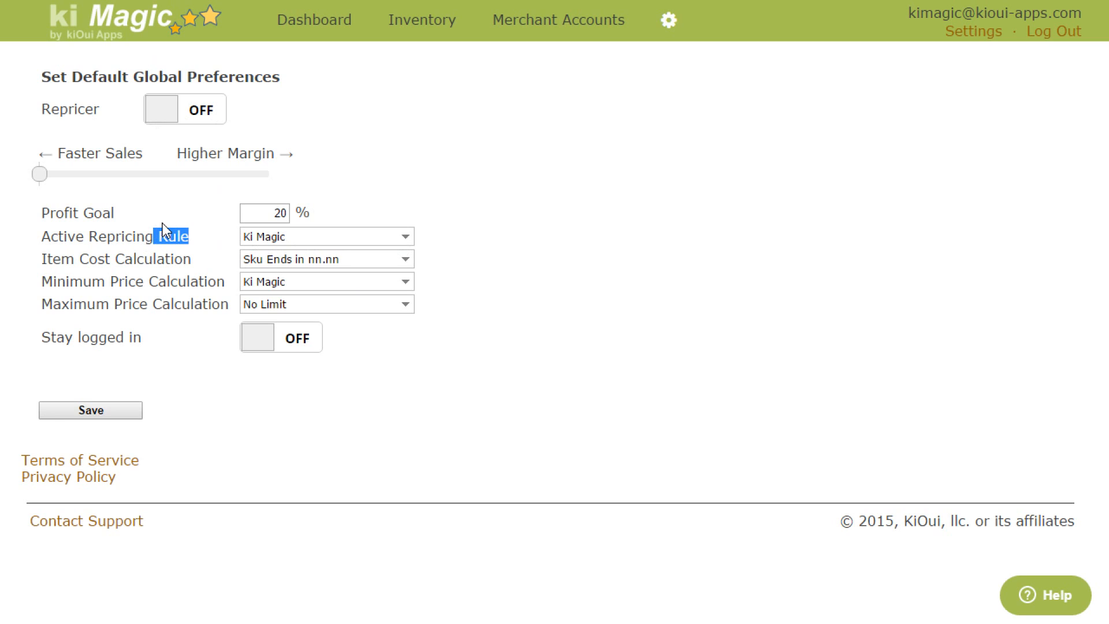
pyautogui.doubleClick(112, 237)
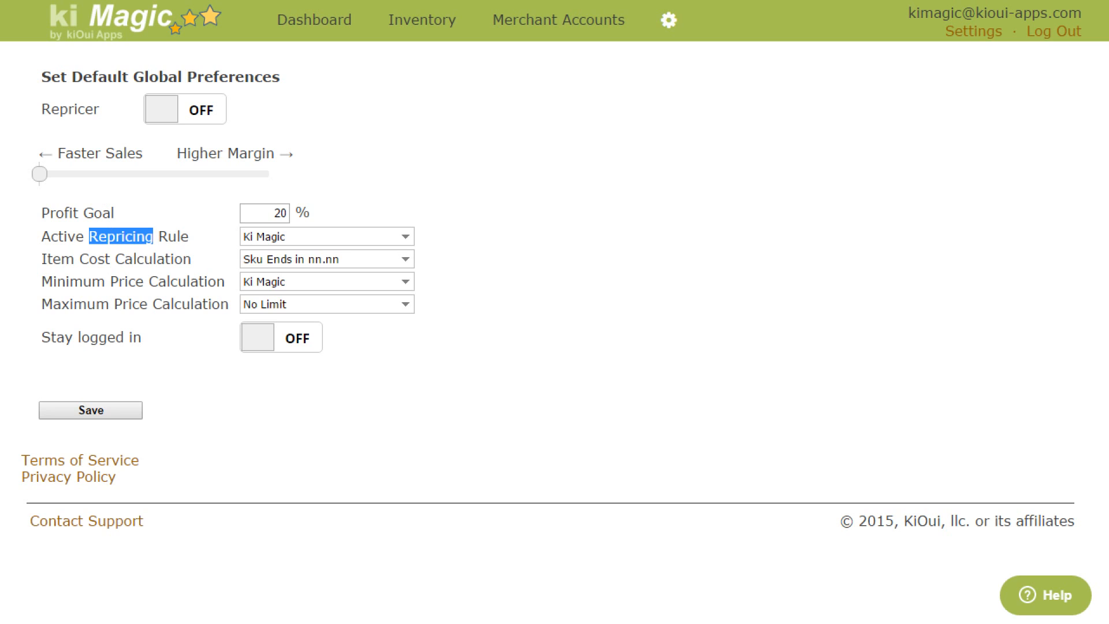
pyautogui.moveTo(40, 175); pyautogui.dragTo(4, 180)
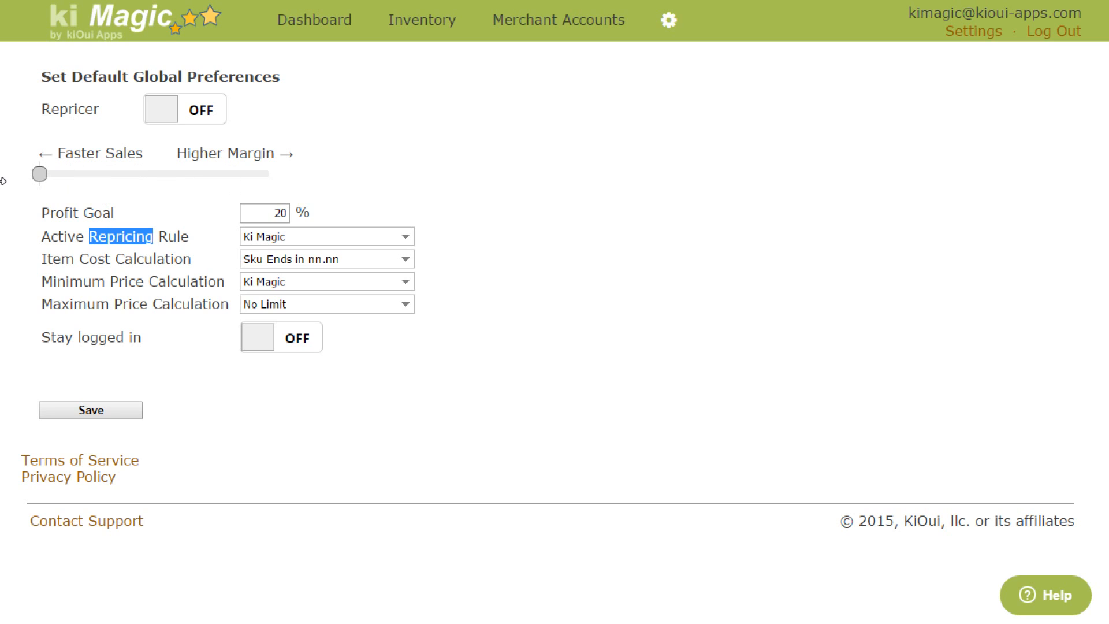
# Step: Try Follow BB, Follow BB + 1% and Follow BB - 0.01 as the Active Repricing Rule
pyautogui.click(395, 248)
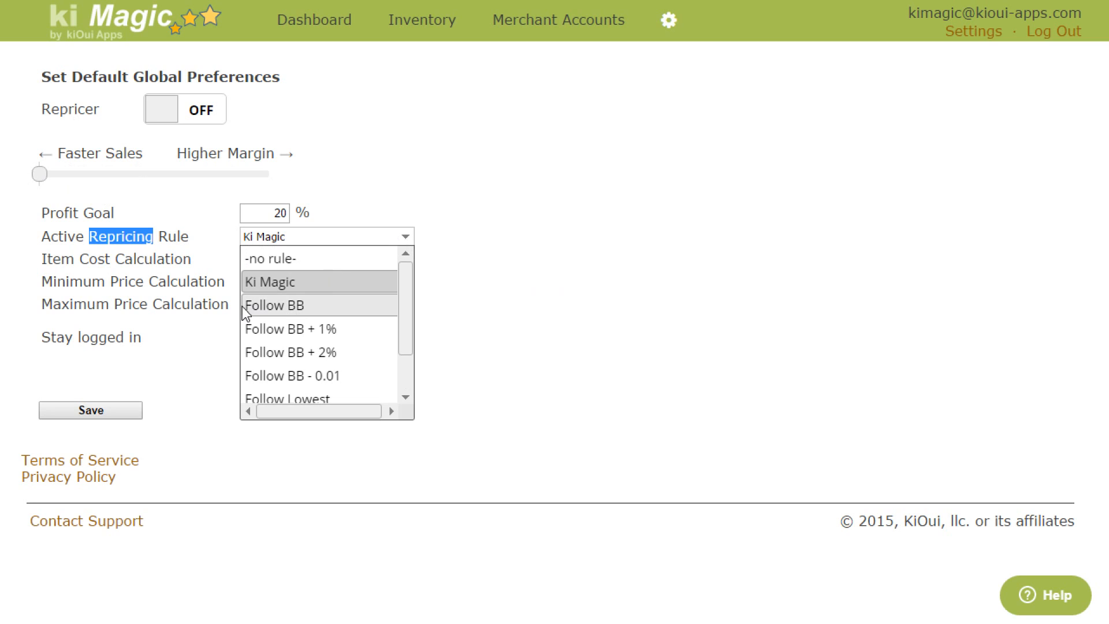
pyautogui.click(291, 315)
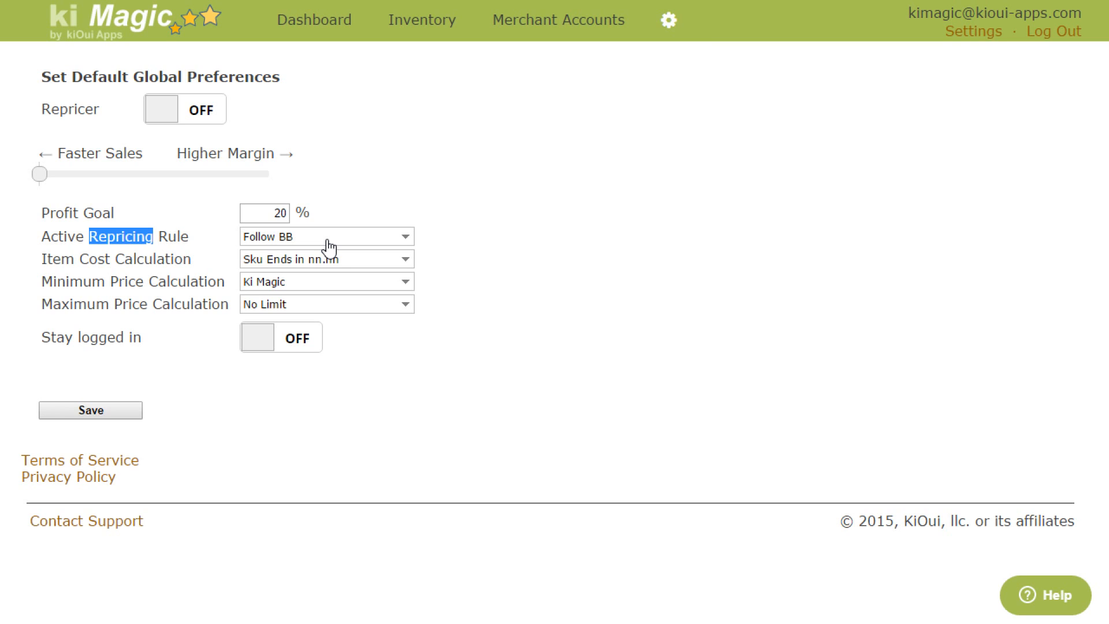
pyautogui.click(327, 237)
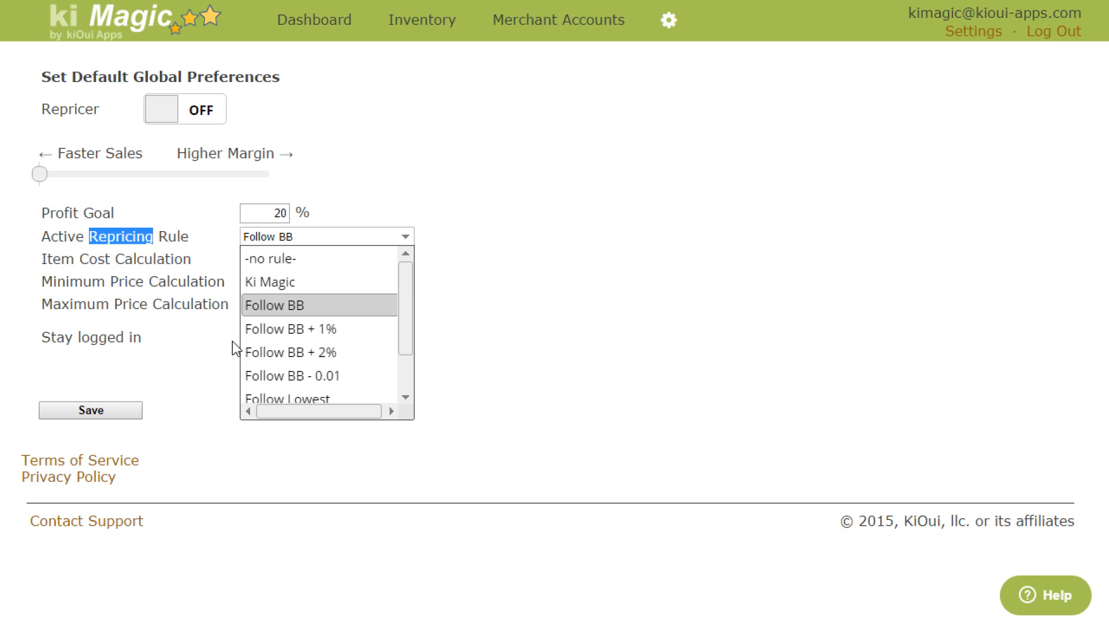
pyautogui.click(264, 328)
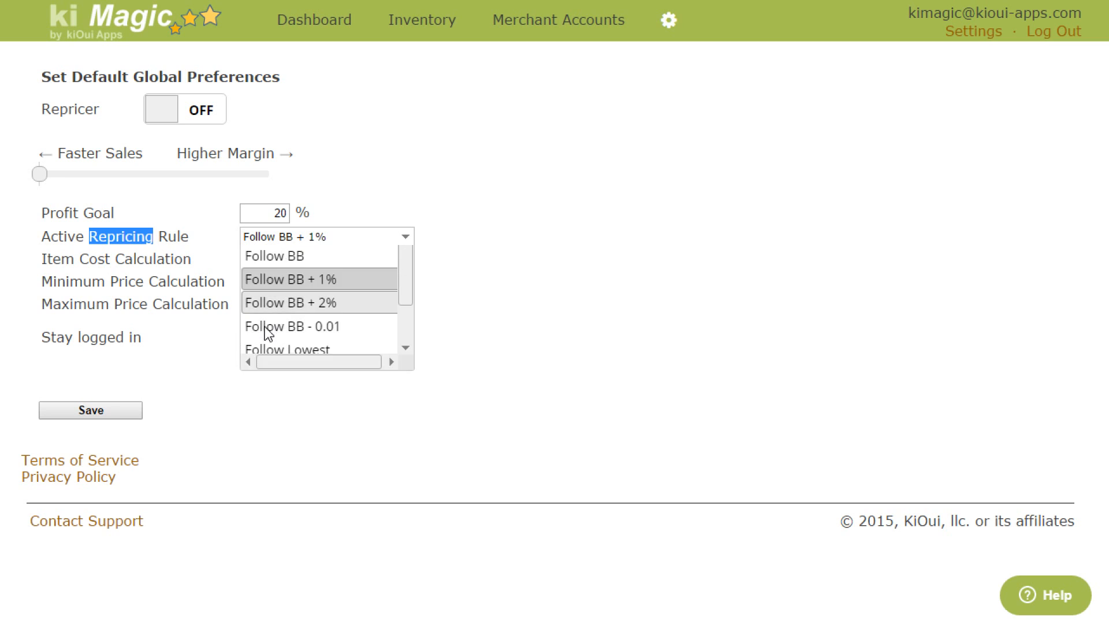
pyautogui.click(303, 238)
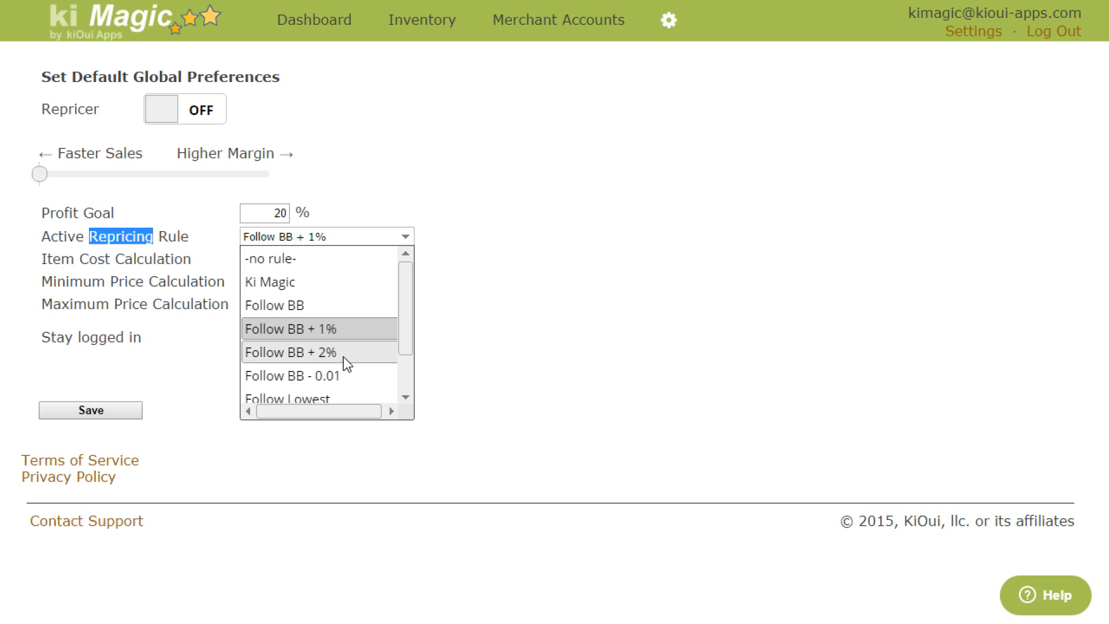
pyautogui.click(333, 376)
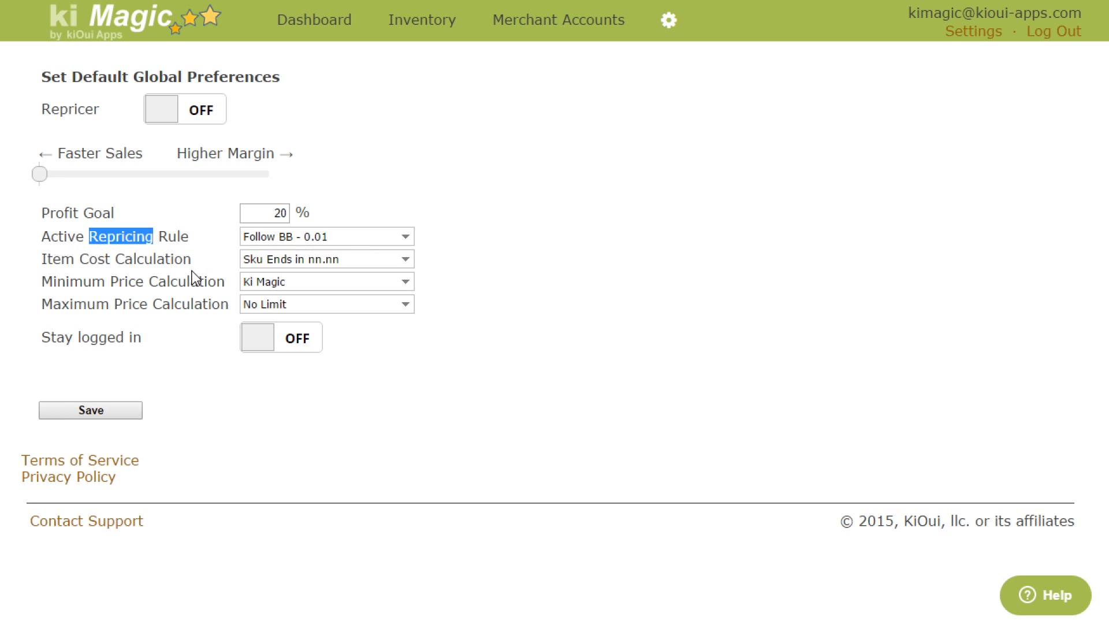
# Step: Set the Active Repricing Rule to Ki Magic and review the remaining rules without choosing another one
pyautogui.moveTo(44, 284); pyautogui.dragTo(153, 283)
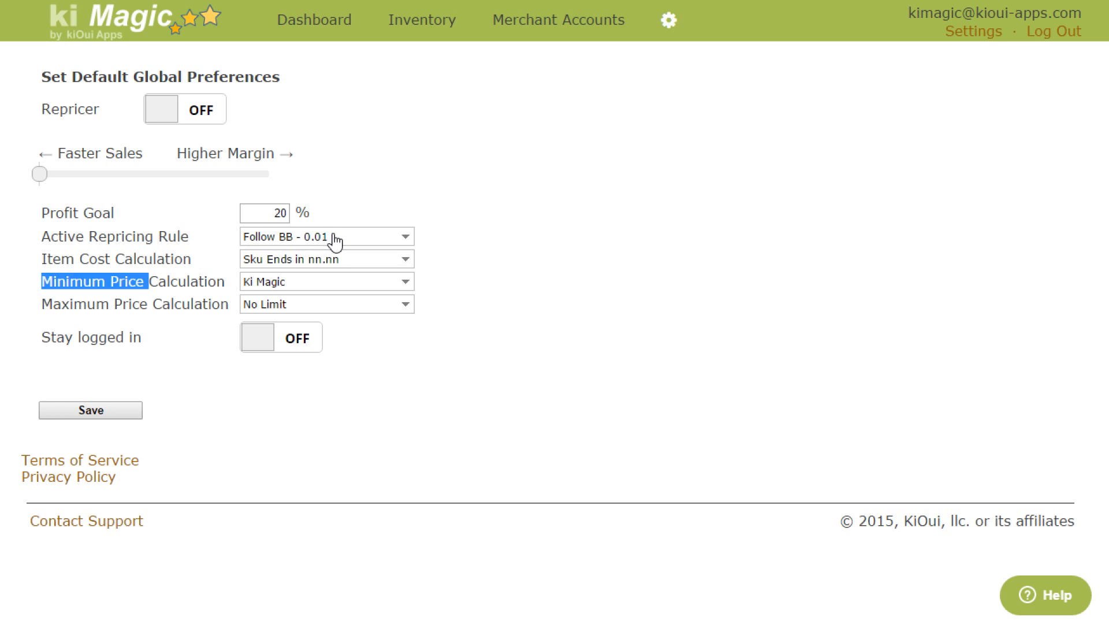
pyautogui.click(355, 242)
pyautogui.click(319, 279)
pyautogui.click(260, 239)
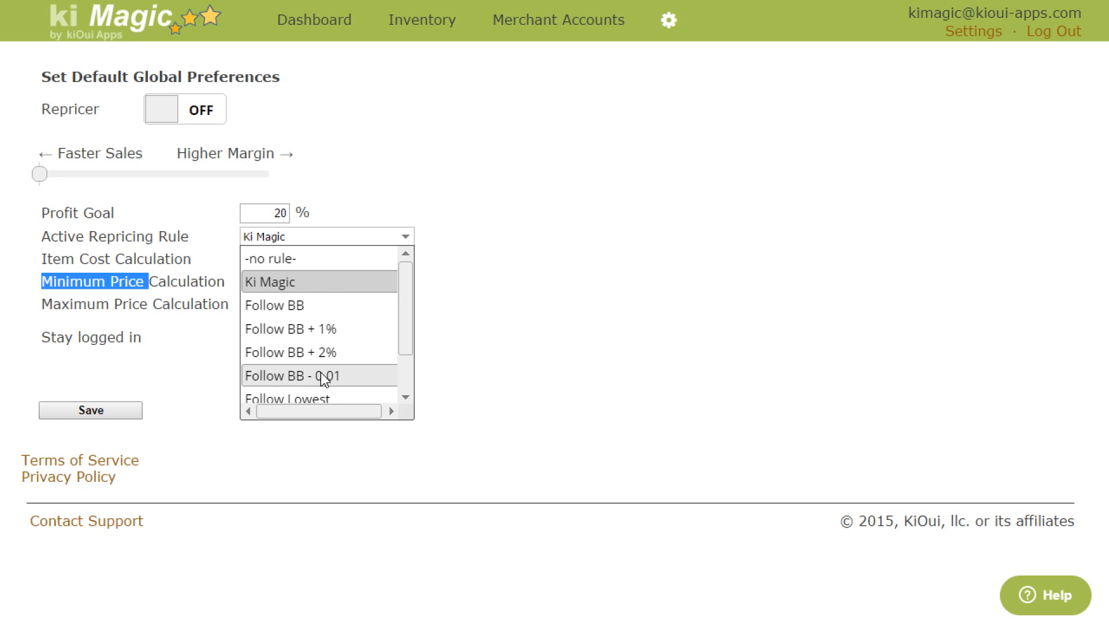
pyautogui.scroll(-1, 321, 374)
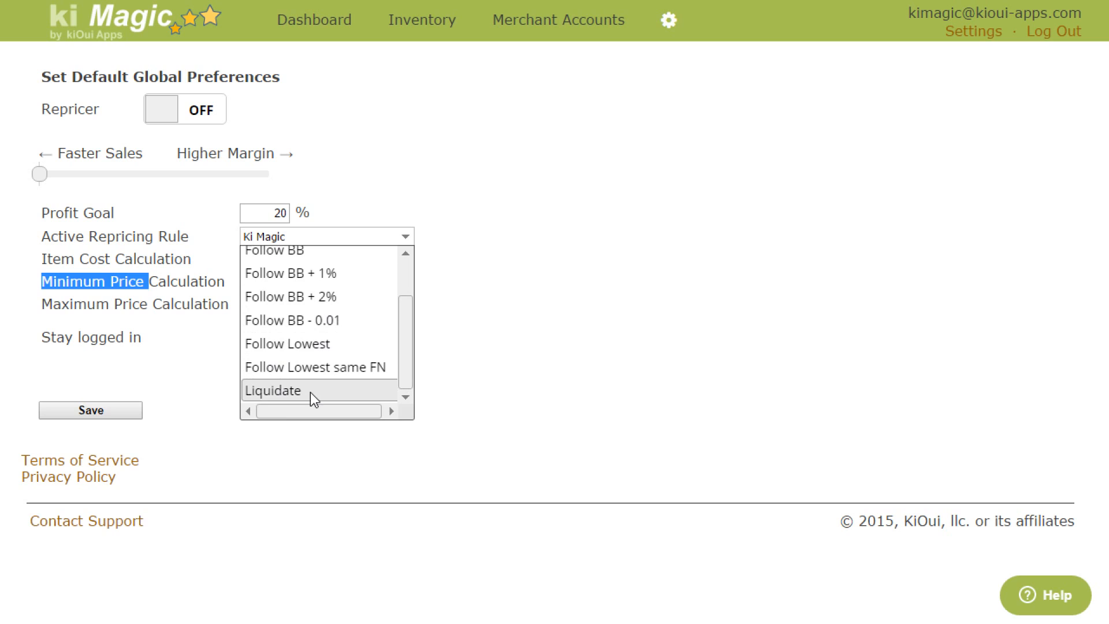
pyautogui.click(699, 255)
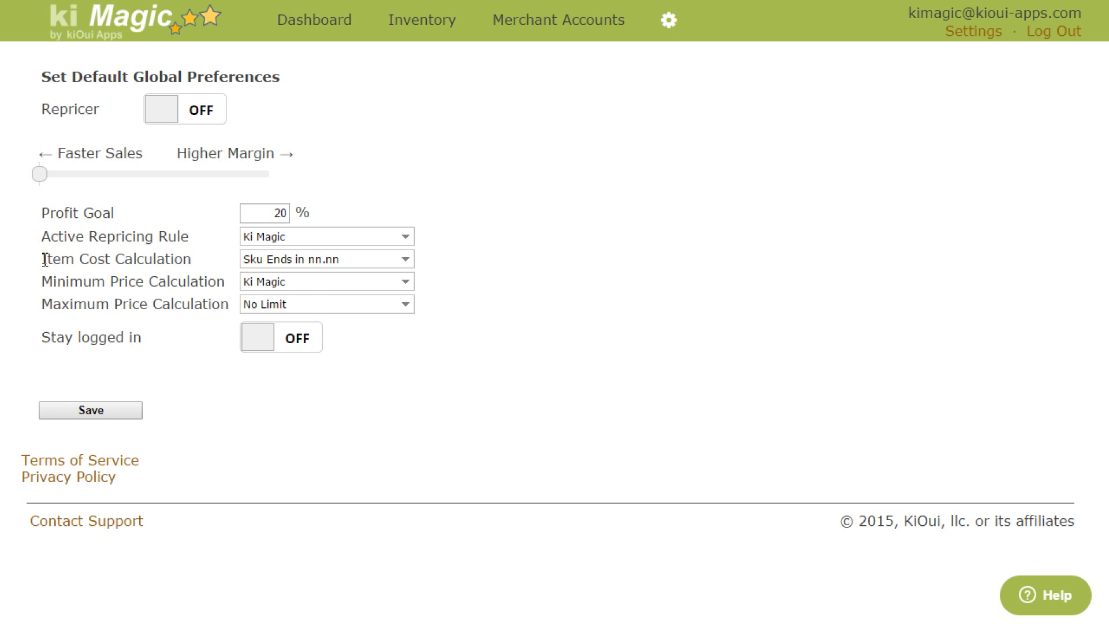
# Step: Examine the available options for Item Cost Calculation without changing the selection
pyautogui.moveTo(51, 258); pyautogui.dragTo(171, 259)
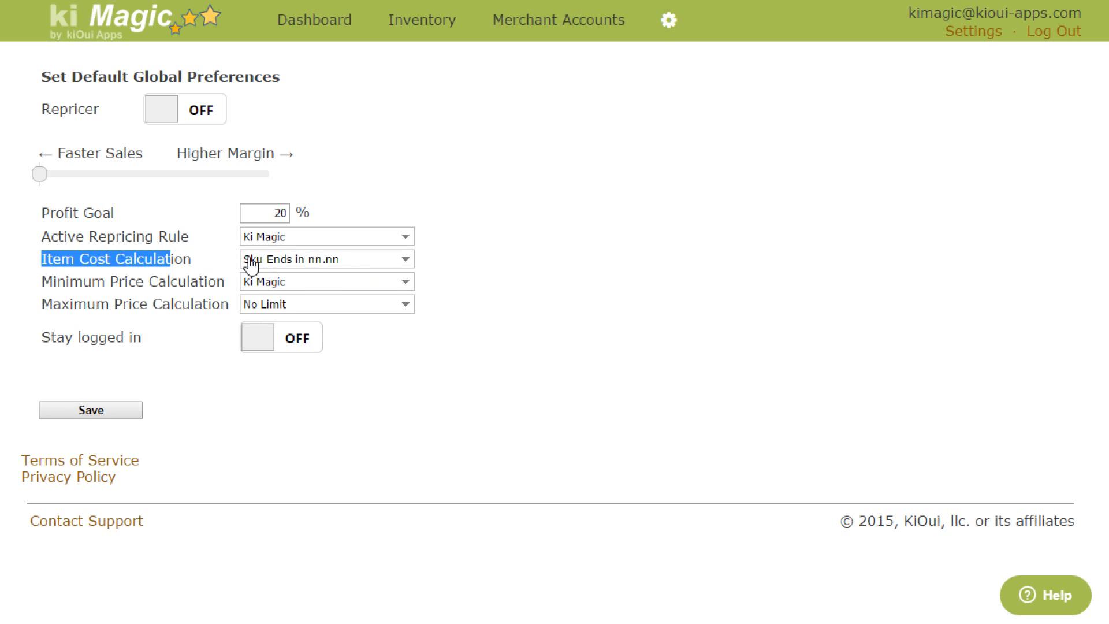
pyautogui.click(339, 263)
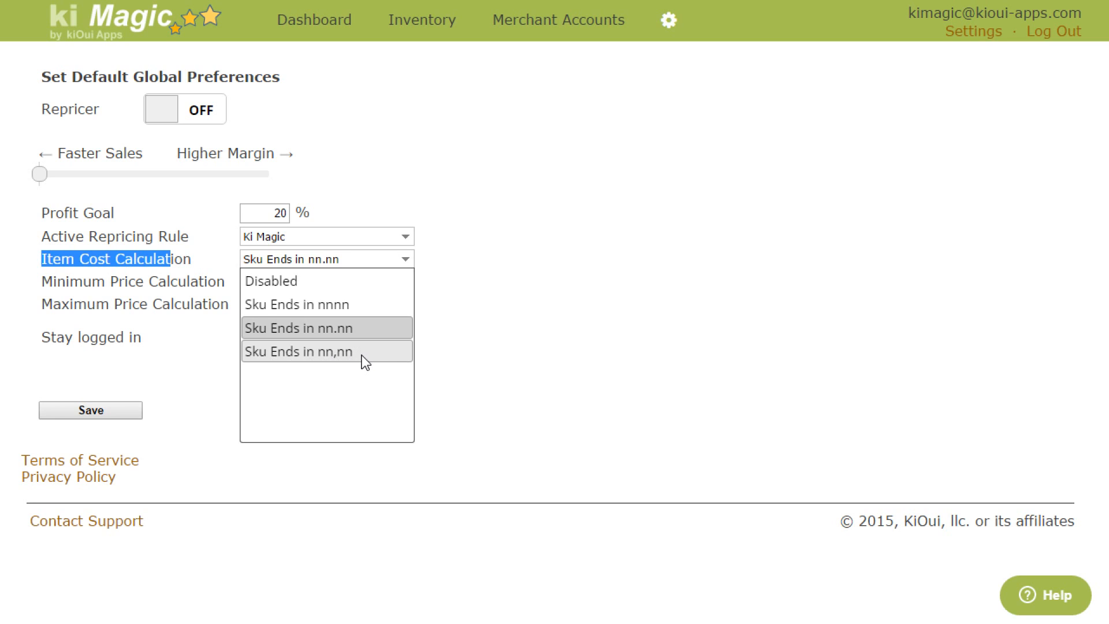
pyautogui.click(542, 314)
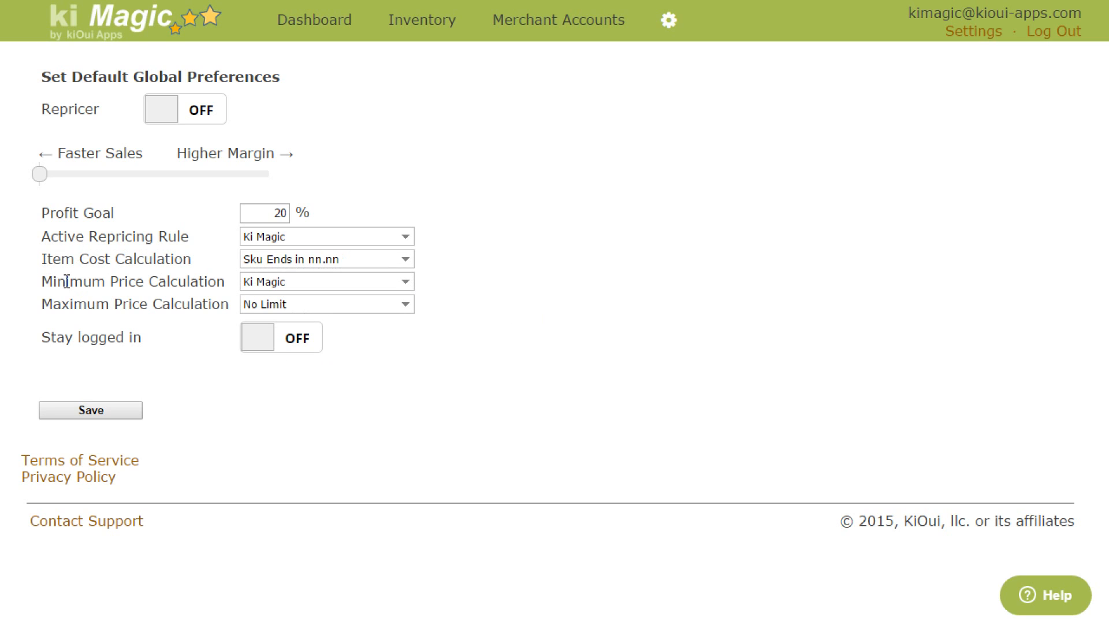
# Step: Switch the Minimum Price Calculation to Disabled and back to Ki Magic
pyautogui.moveTo(58, 279); pyautogui.dragTo(145, 279)
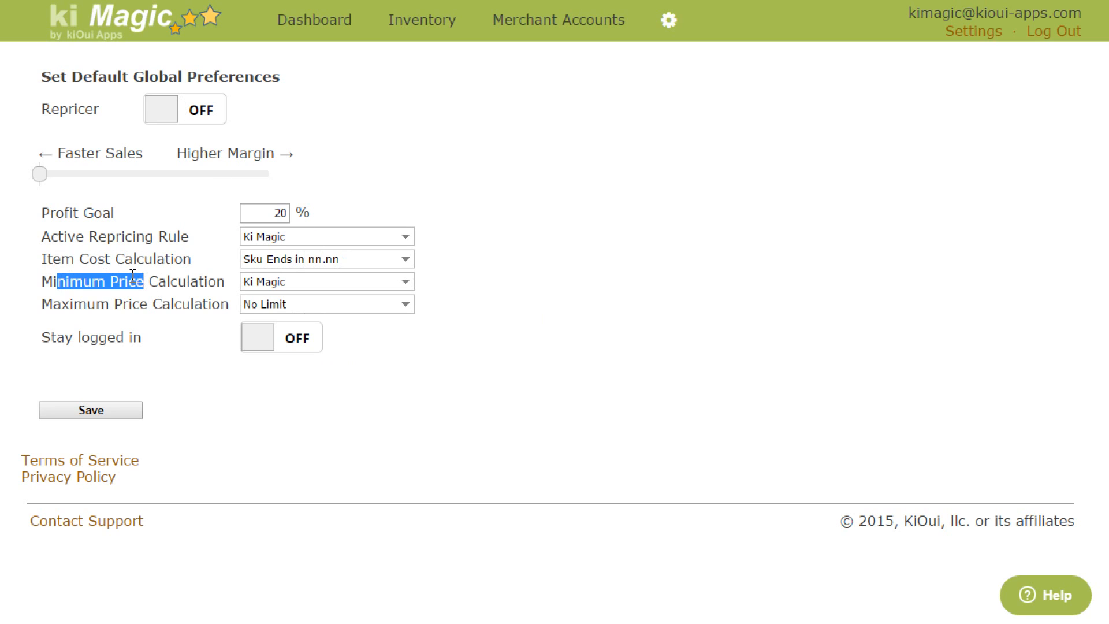
pyautogui.click(273, 283)
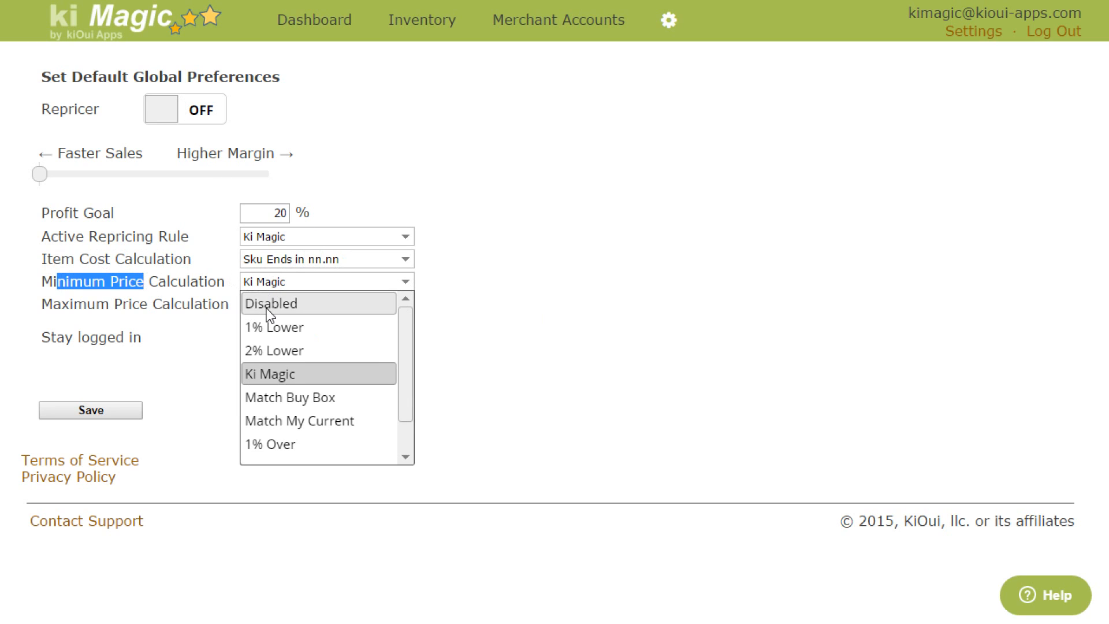
pyautogui.click(270, 316)
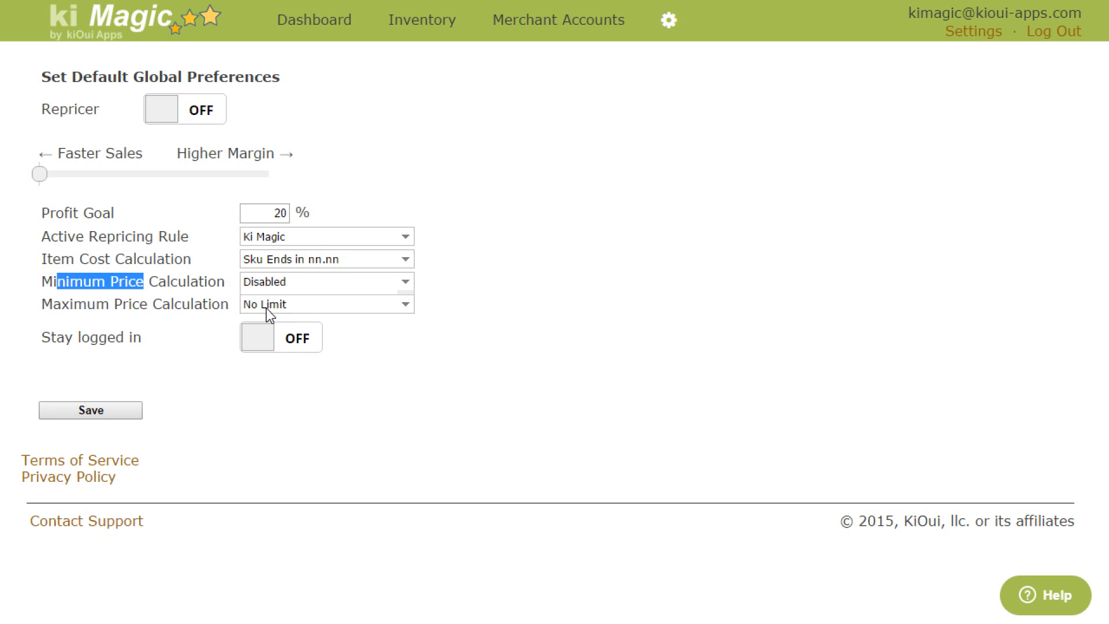
pyautogui.click(265, 281)
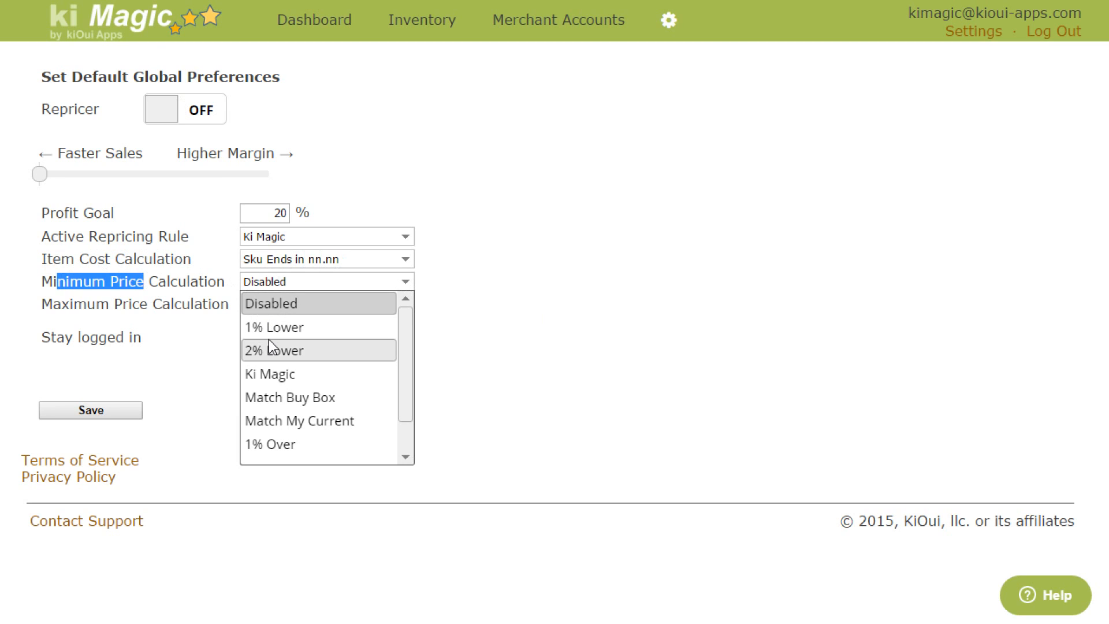
pyautogui.click(277, 376)
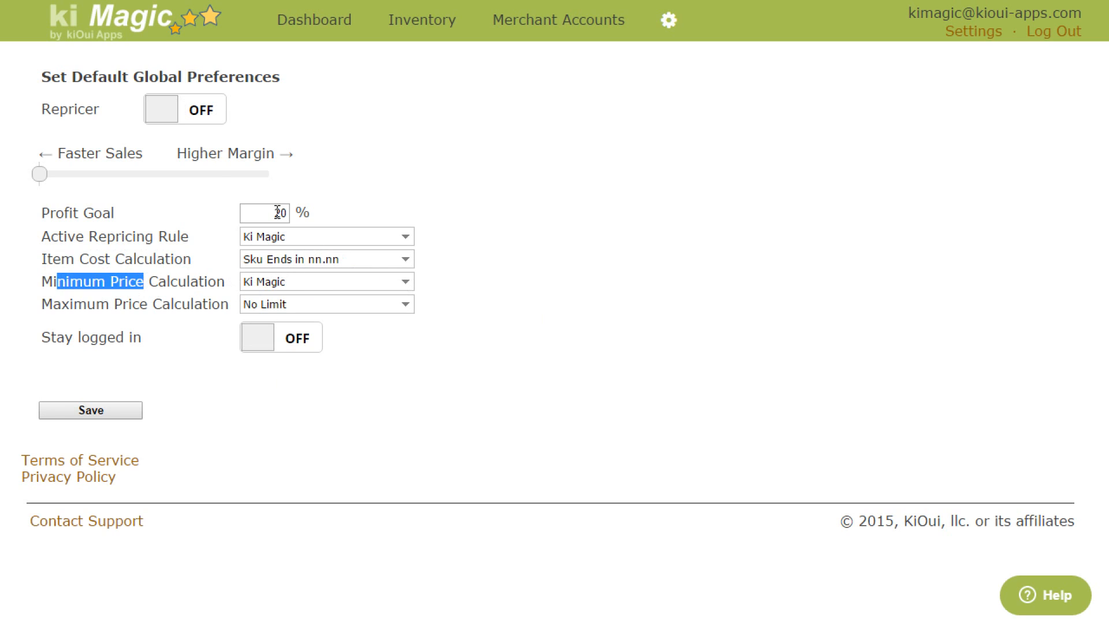
# Step: Try 1% Lower as the Minimum Price Calculation and change it to 2% Lower
pyautogui.moveTo(269, 214); pyautogui.dragTo(303, 216)
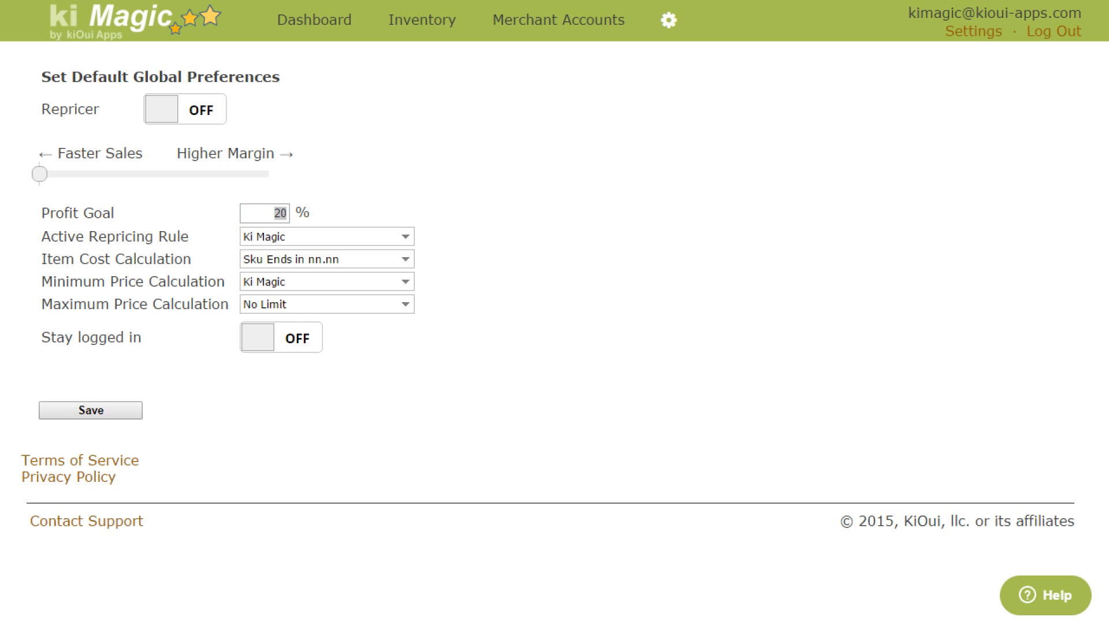
pyautogui.click(323, 283)
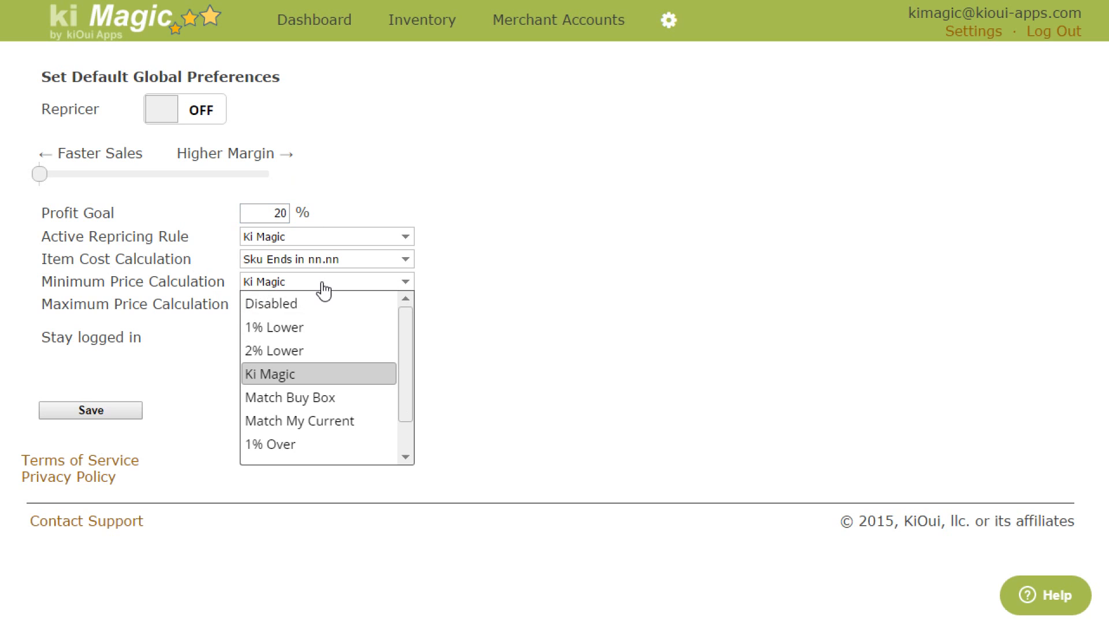
pyautogui.click(300, 327)
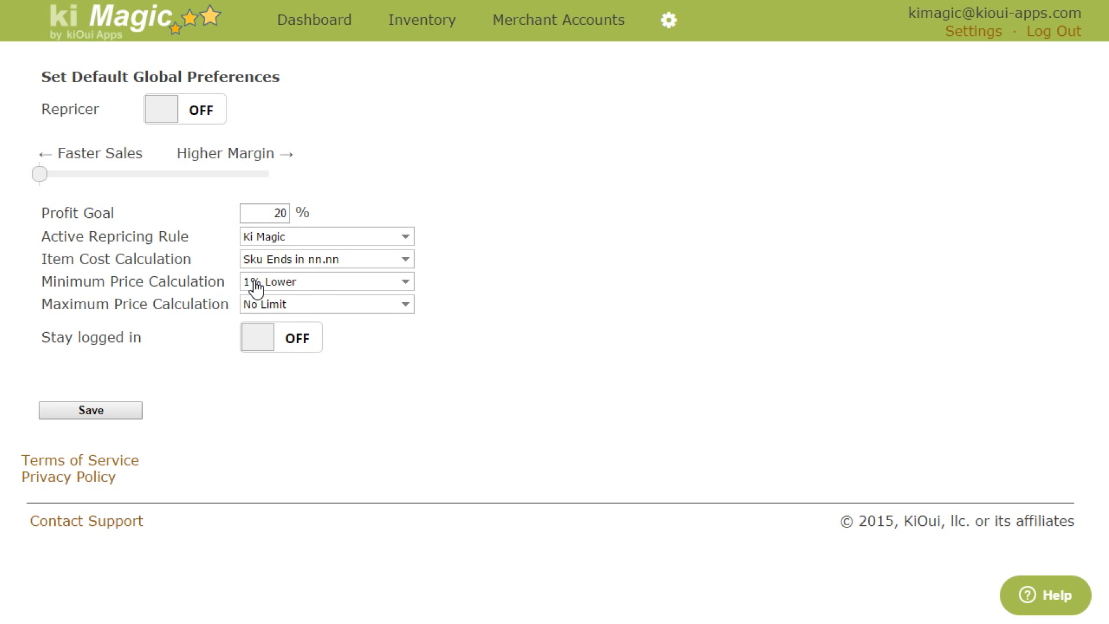
pyautogui.click(306, 287)
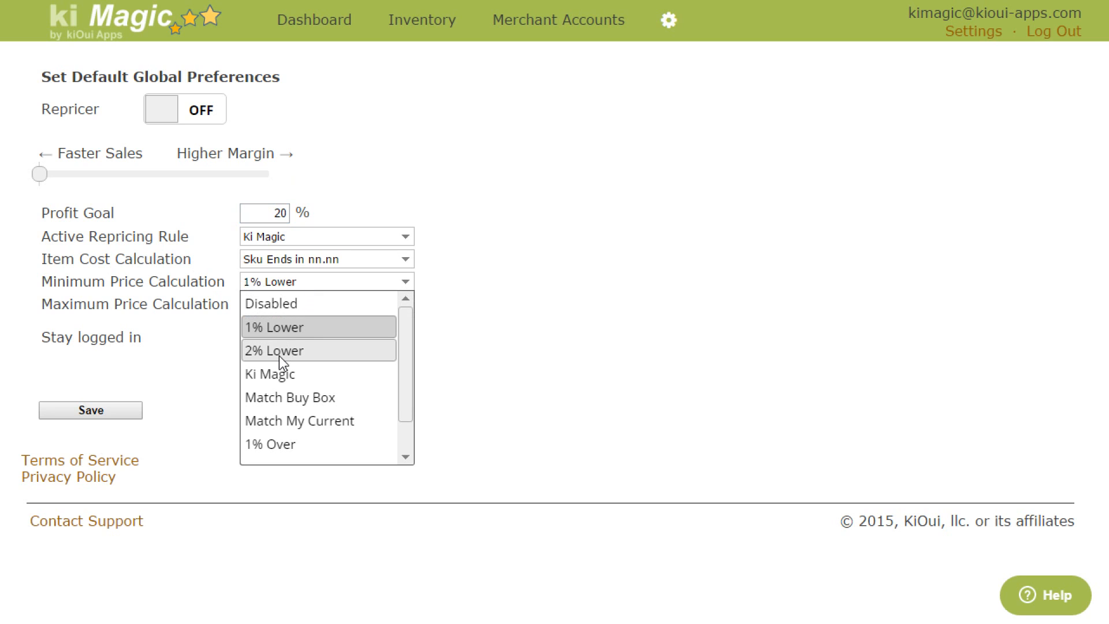
pyautogui.scroll(-1, 279, 355)
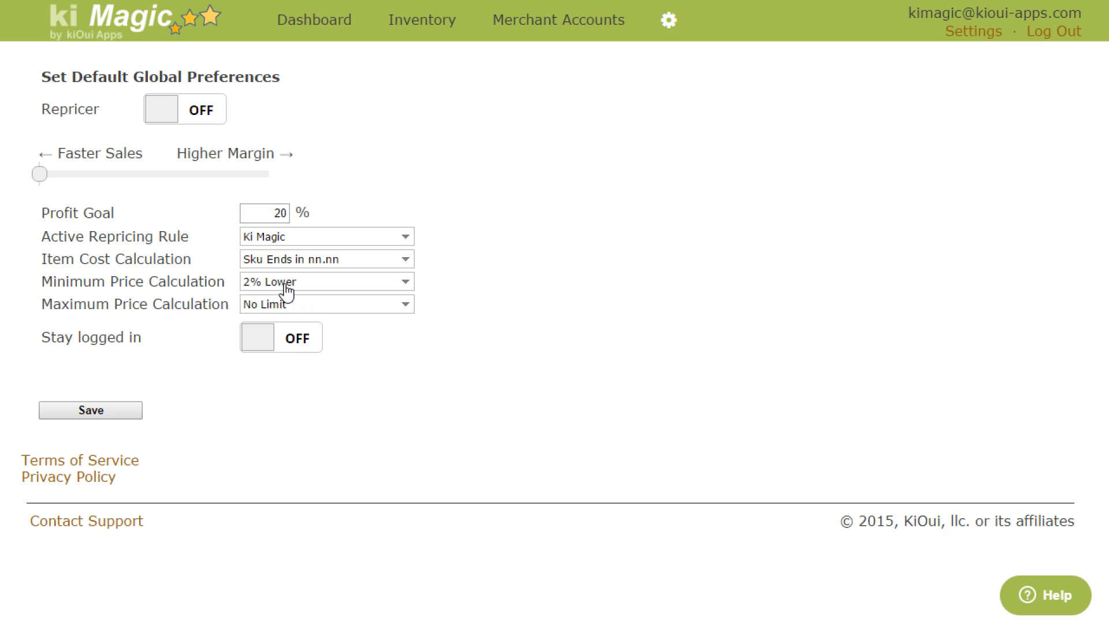
# Step: Try Match My Current as the Minimum Price Calculation and review the remaining options without choosing another one
pyautogui.click(322, 287)
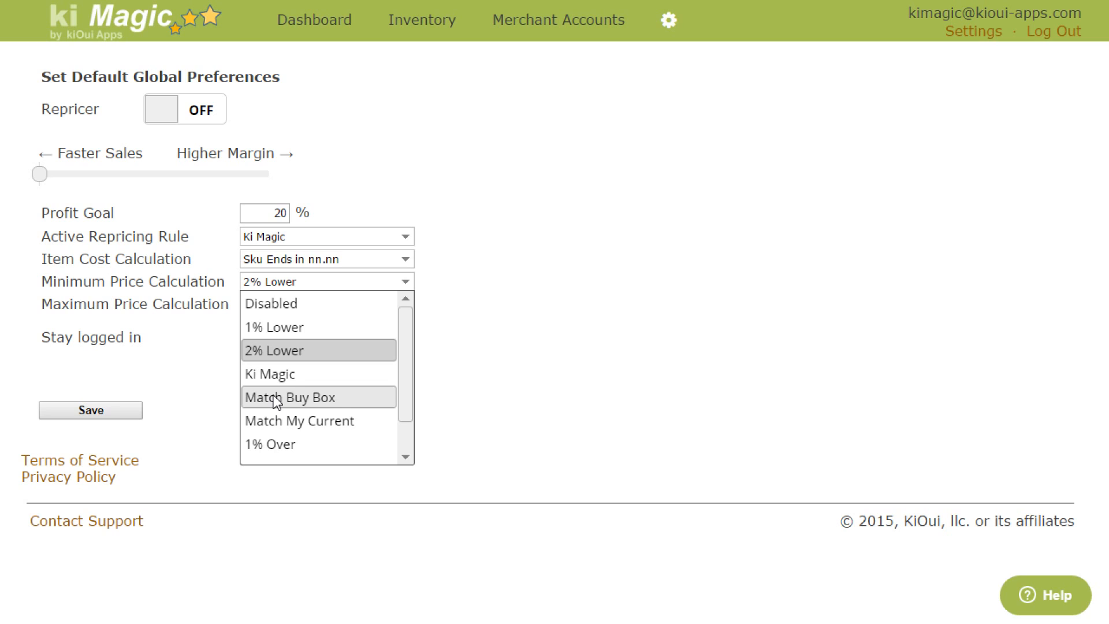
pyautogui.click(279, 421)
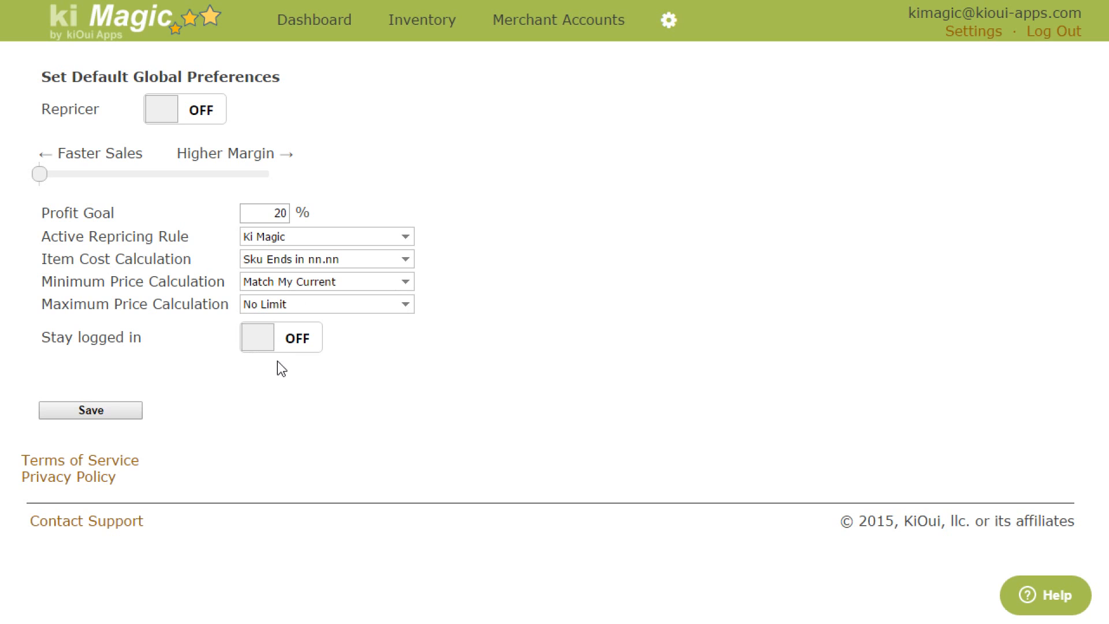
pyautogui.click(317, 283)
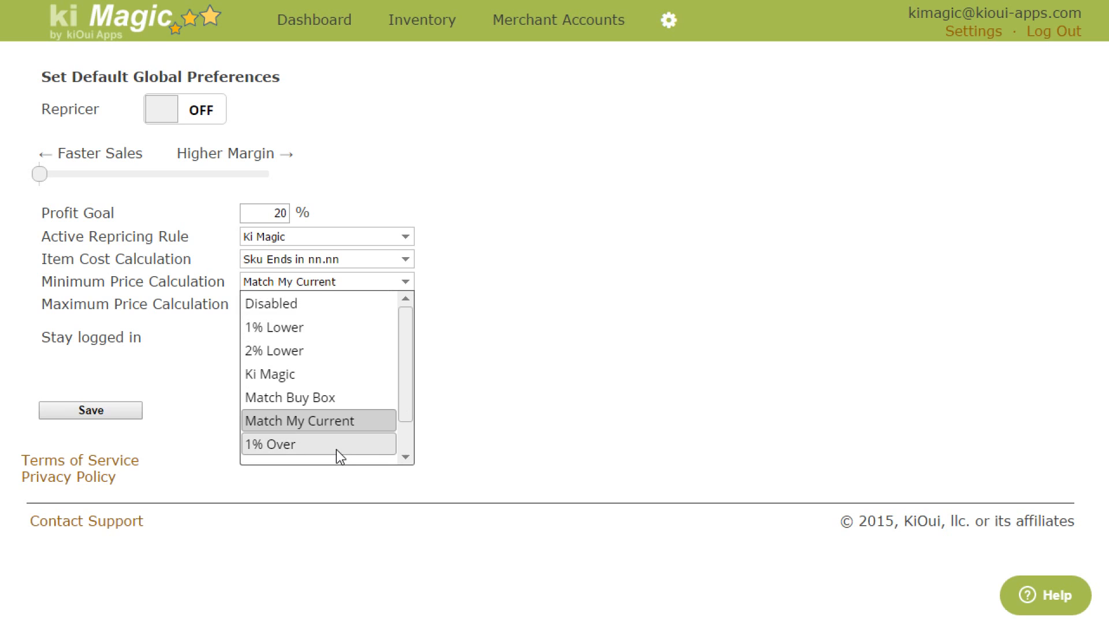
pyautogui.moveTo(408, 381); pyautogui.dragTo(408, 429)
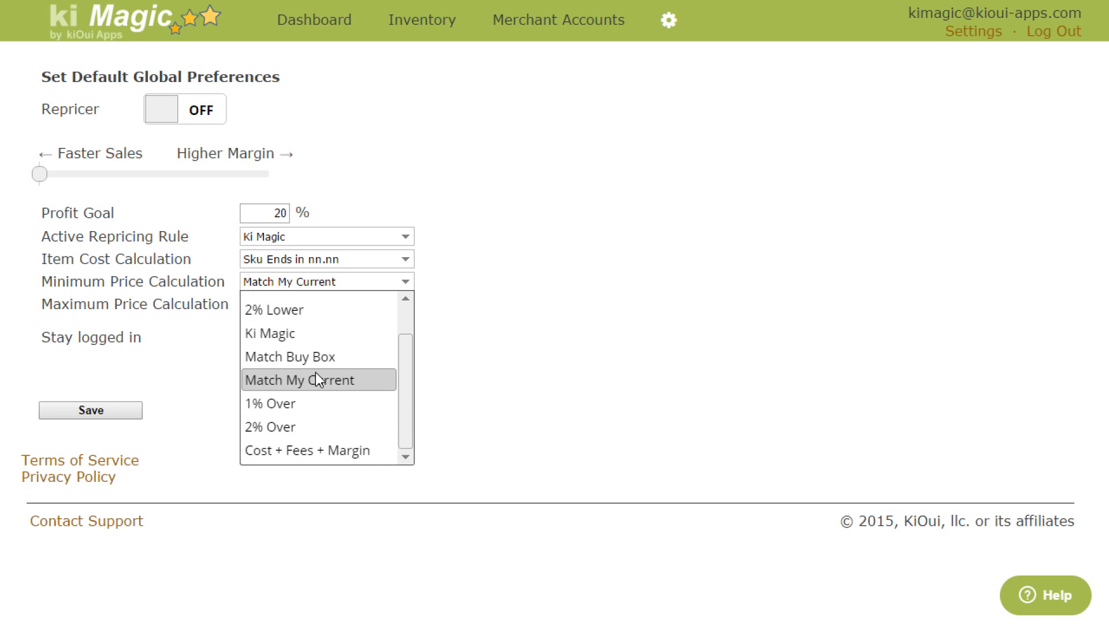
pyautogui.click(609, 371)
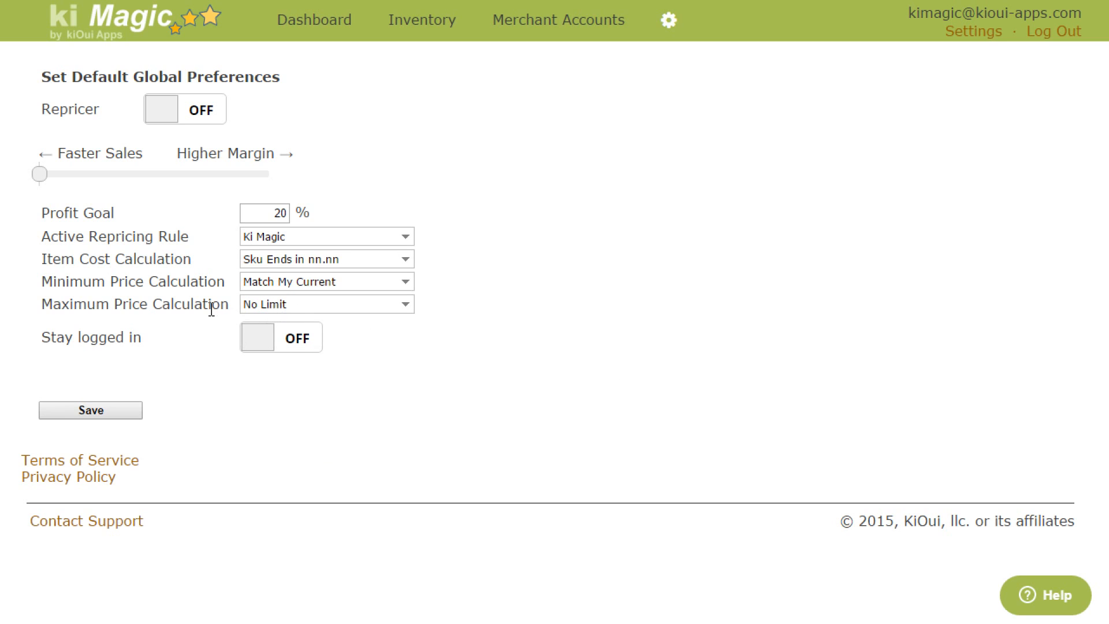
# Step: Examine the Maximum Price Calculation options and the Stay logged in setting without changing either one
pyautogui.click(256, 312)
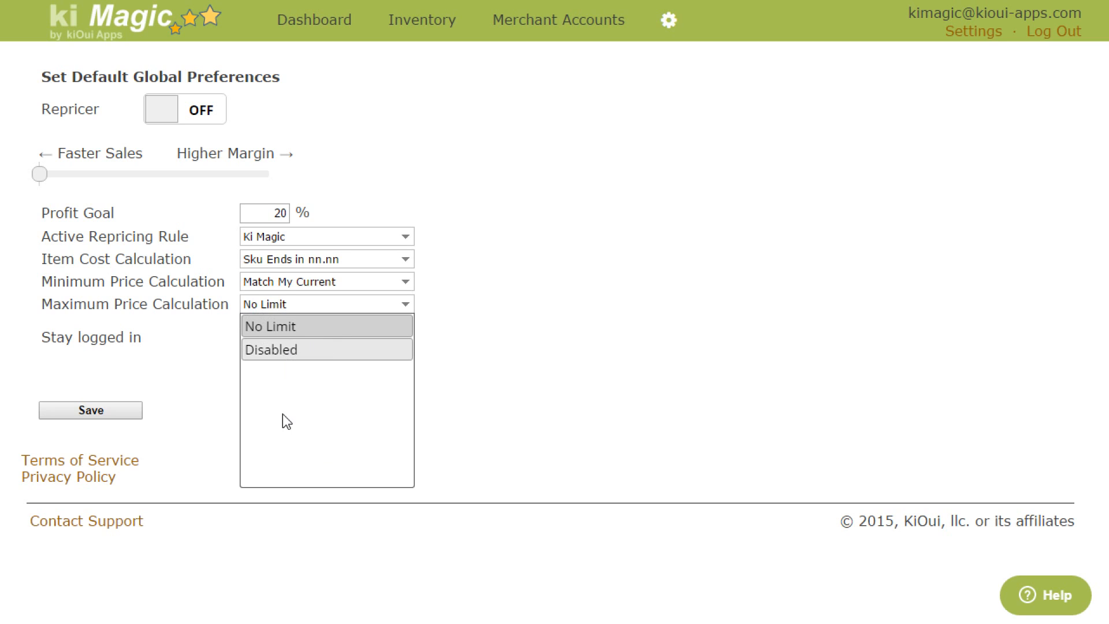
pyautogui.click(192, 301)
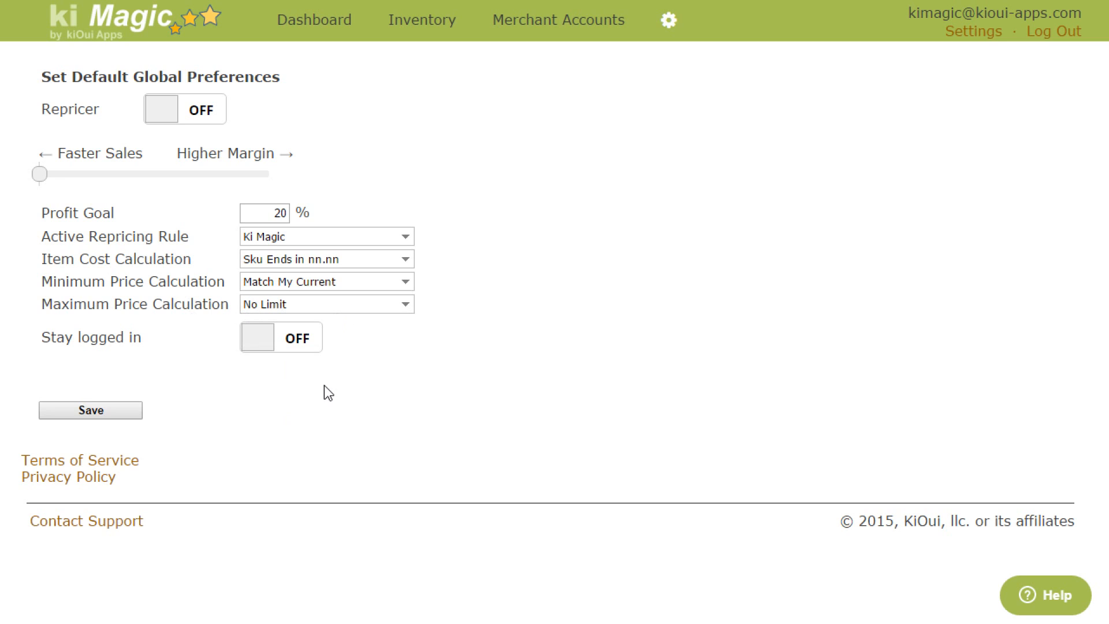
pyautogui.moveTo(56, 337); pyautogui.dragTo(131, 342)
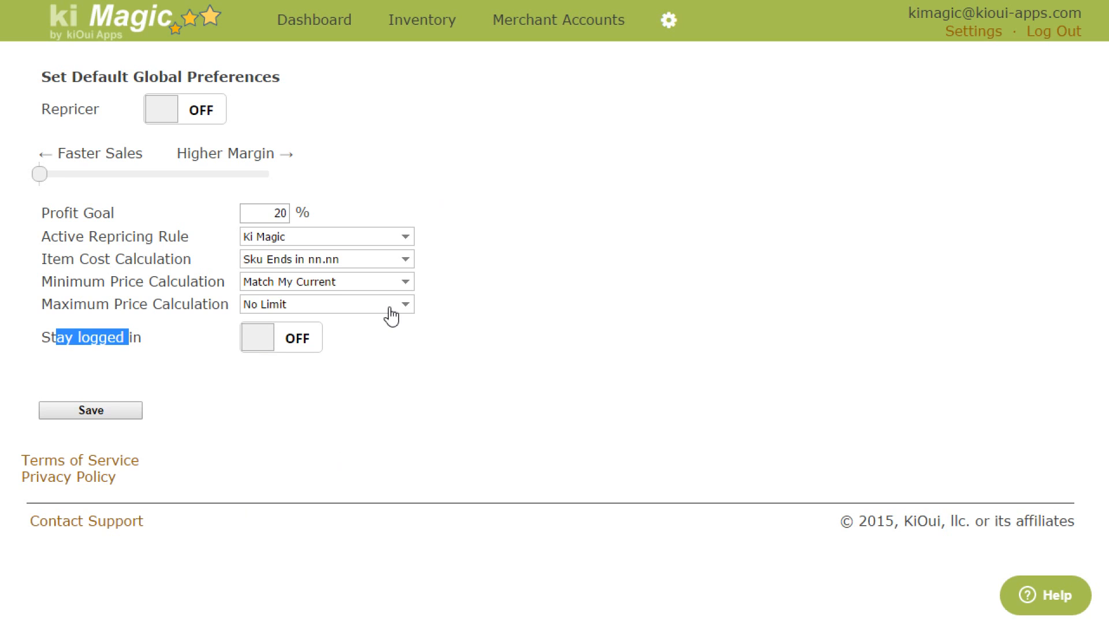
# Step: Set the Minimum Price Calculation to Ki Magic and recheck the Item Cost Calculation options without changing the selection
pyautogui.click(345, 281)
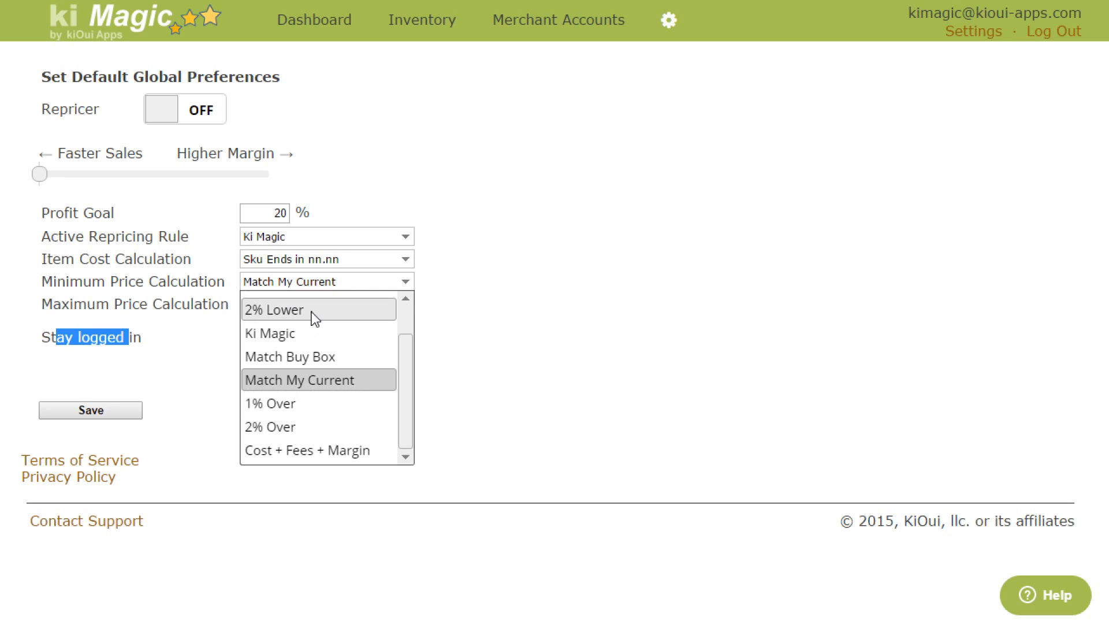
pyautogui.click(304, 330)
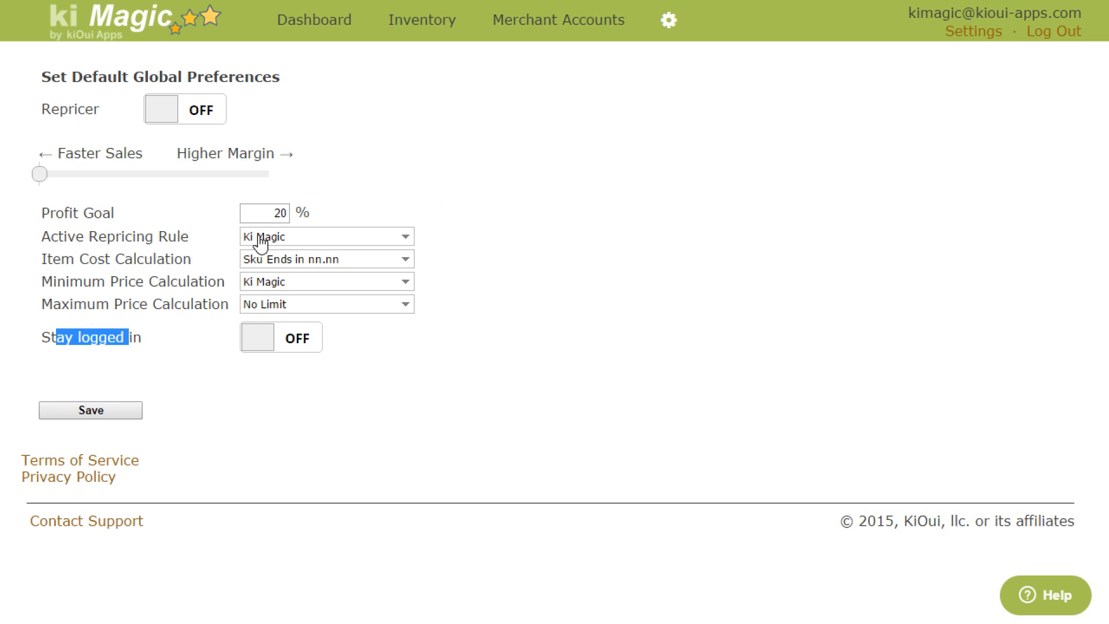
pyautogui.click(341, 267)
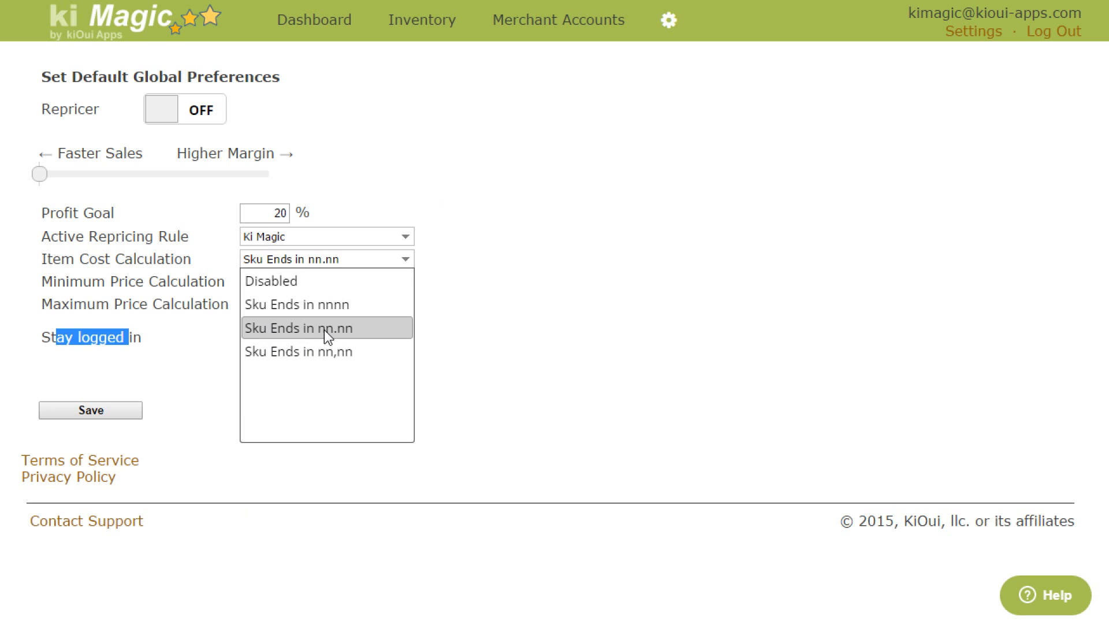
pyautogui.click(487, 312)
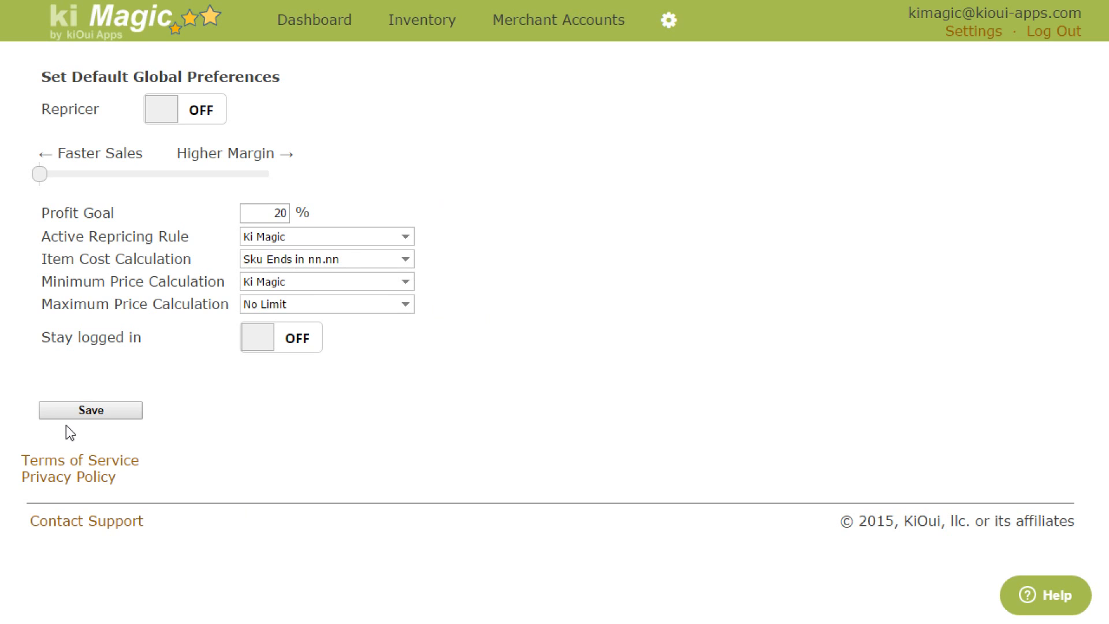
# Step: Save the default global preferences and dismiss the confirmation message
pyautogui.click(104, 415)
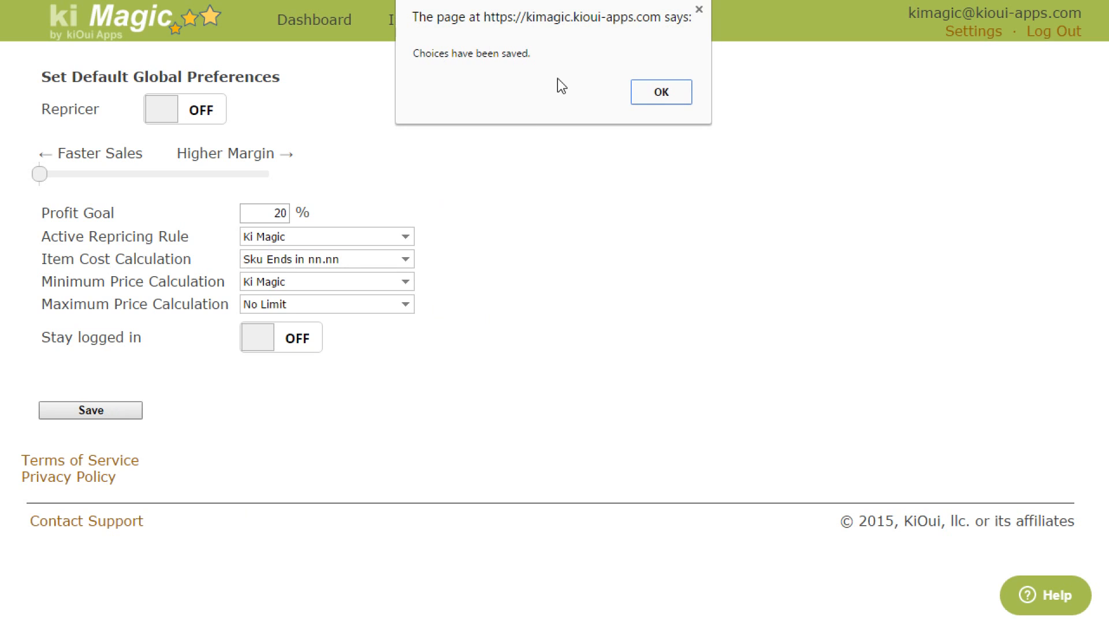
pyautogui.click(679, 97)
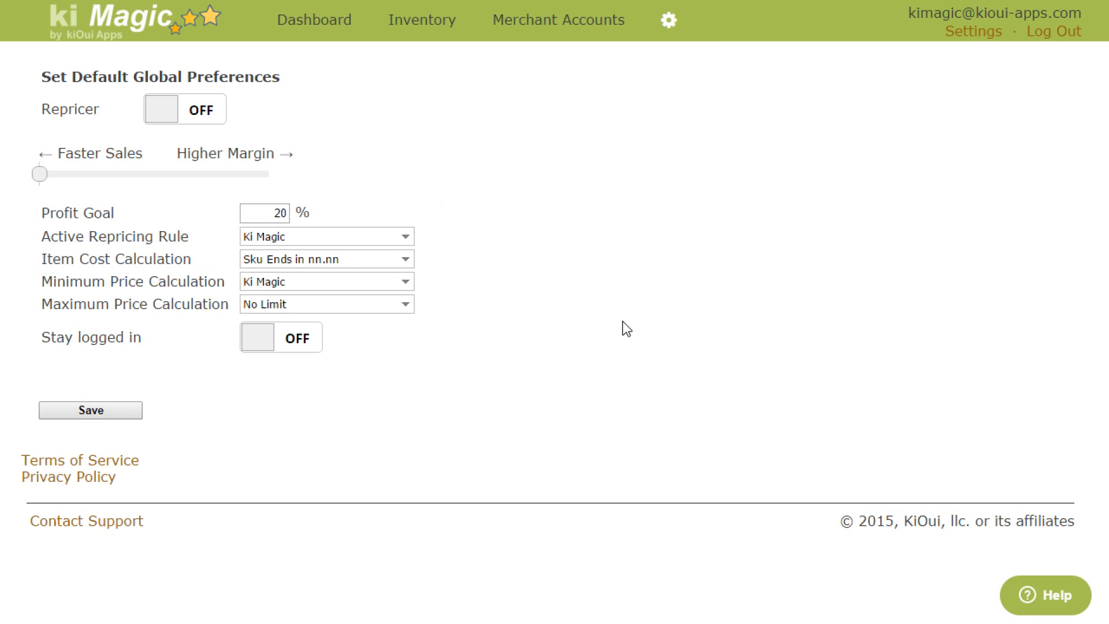